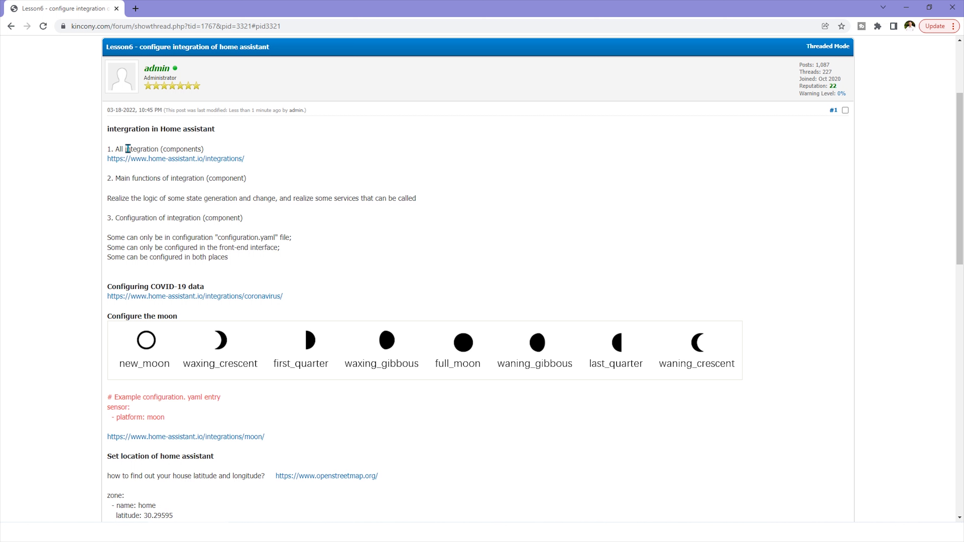
# - Open the Home Assistant integrations catalogue linked in the lesson and browse its Alarm category
pyautogui.click(231, 160)
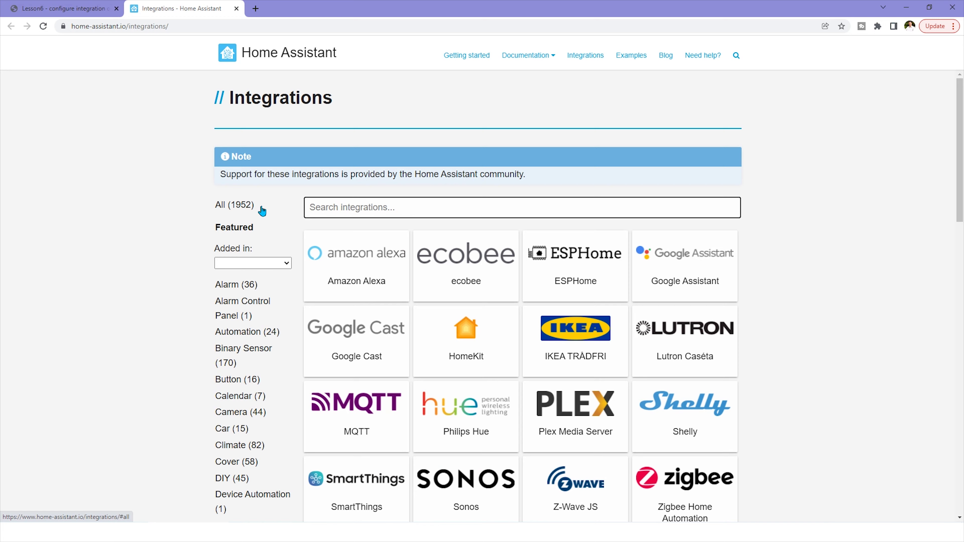
pyautogui.scroll(-2, 441, 271)
pyautogui.scroll(2, 376, 267)
pyautogui.scroll(-2, 418, 285)
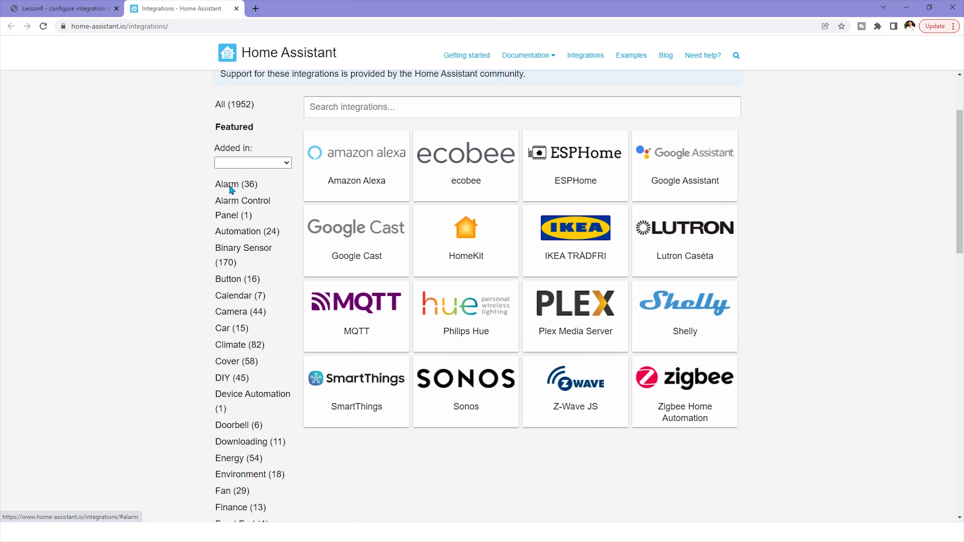
pyautogui.click(227, 186)
pyautogui.scroll(-1, 256, 321)
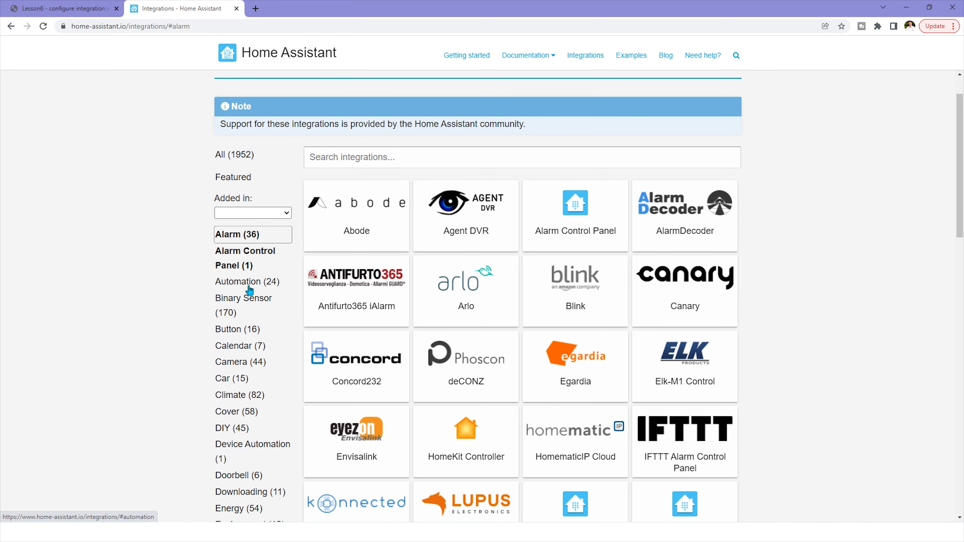
pyautogui.scroll(-8, 588, 400)
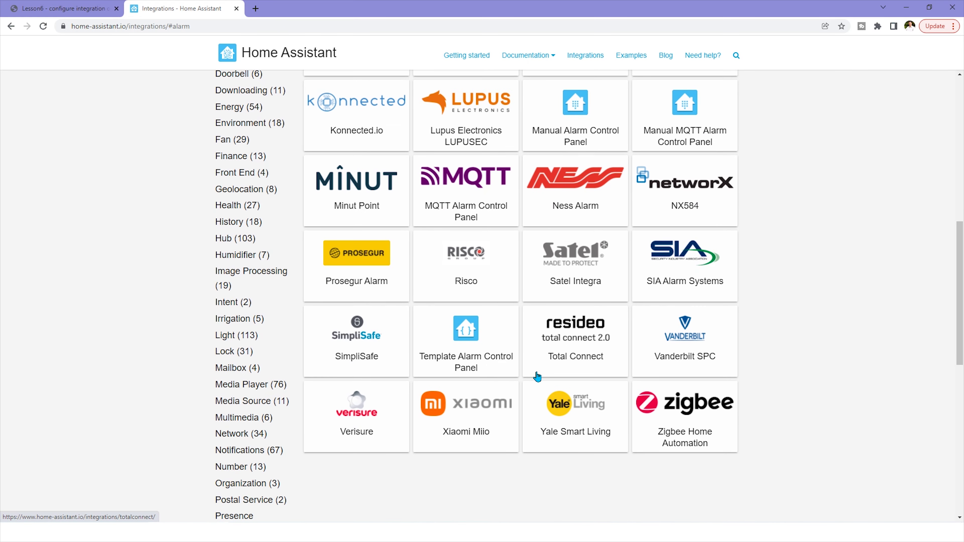
pyautogui.scroll(5, 538, 371)
pyautogui.scroll(4, 159, 99)
# - Return to the lesson page and highlight the heading on the main functions of integration
pyautogui.click(65, 8)
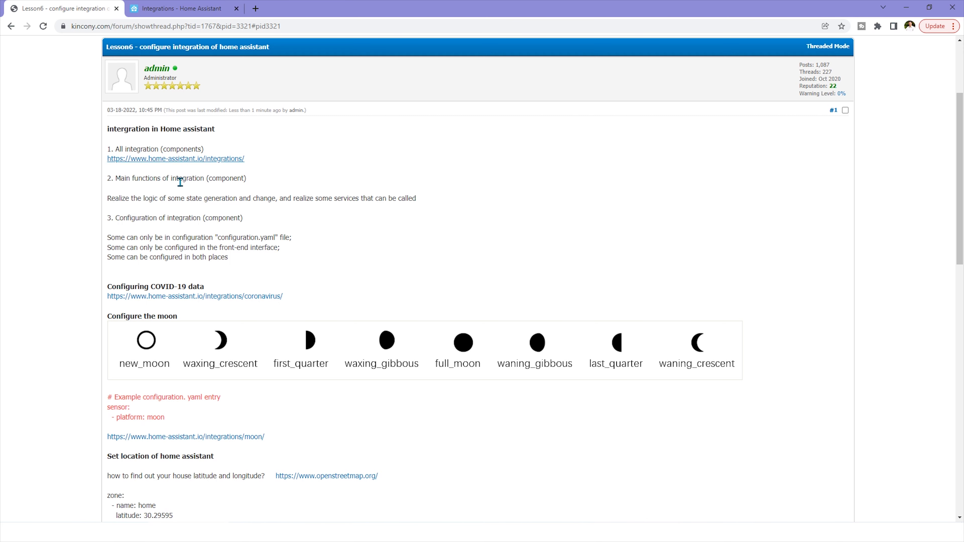
pyautogui.moveTo(119, 180); pyautogui.dragTo(202, 178)
pyautogui.click(232, 182)
# - Highlight the lesson's note about the "configuration.yaml" file, then view that file in Home Assistant's File editor
pyautogui.click(310, 490)
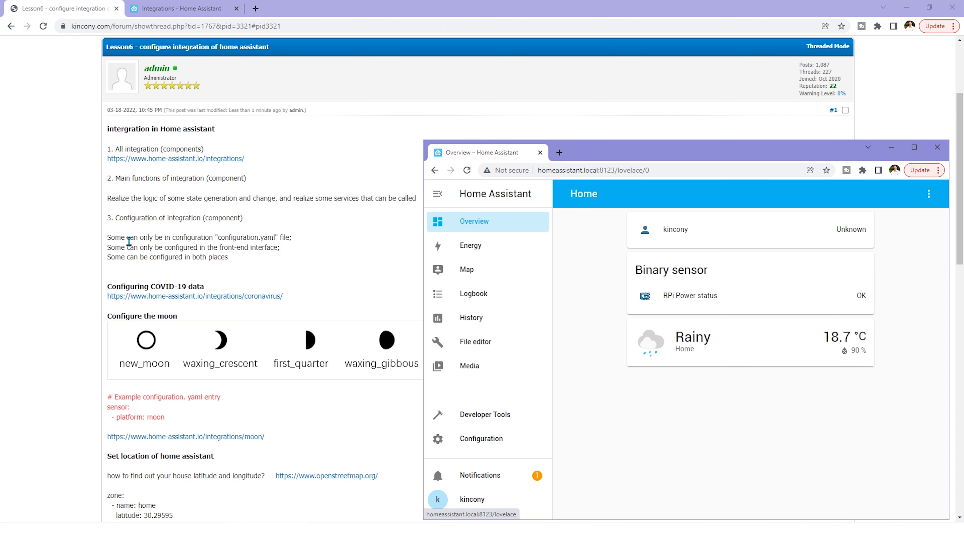
pyautogui.moveTo(169, 237); pyautogui.dragTo(287, 236)
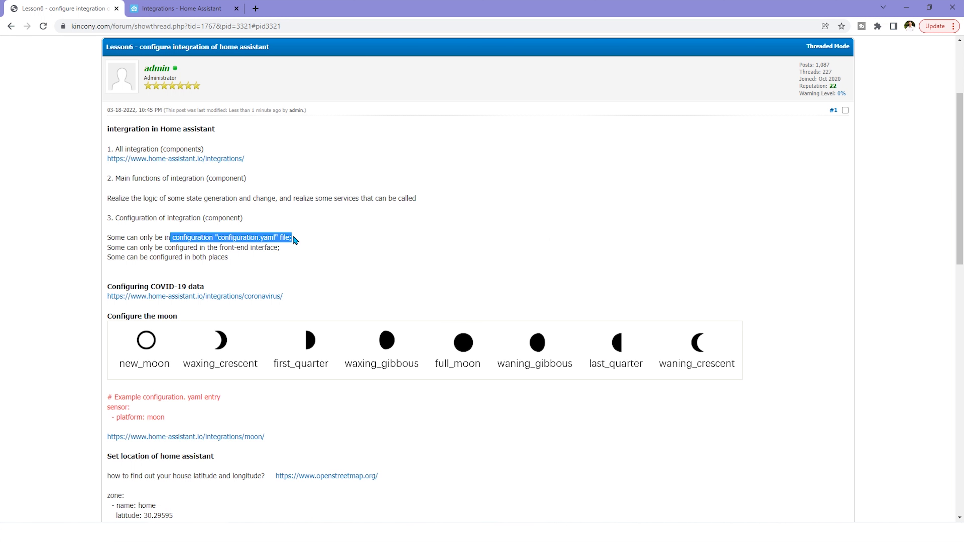
pyautogui.hotkey('alt', 'Tab')
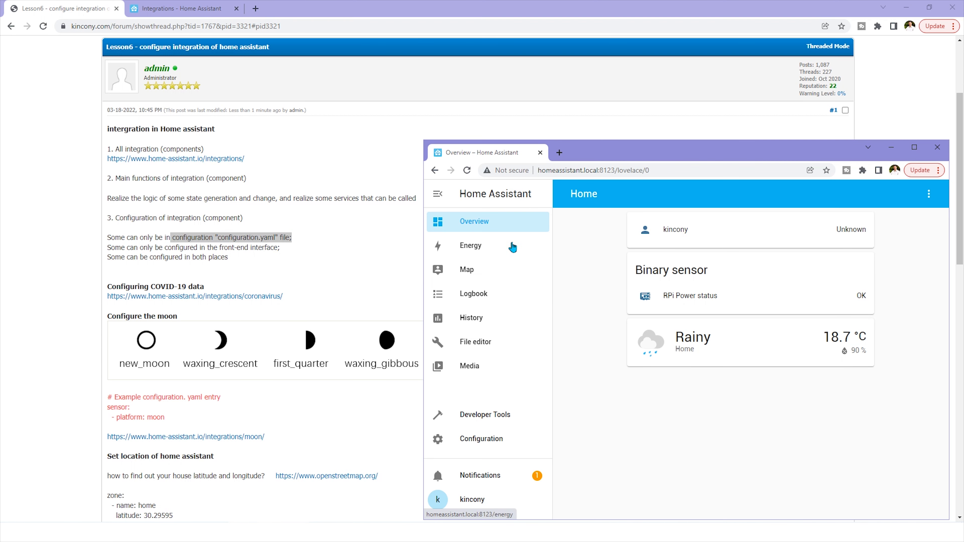
pyautogui.click(482, 342)
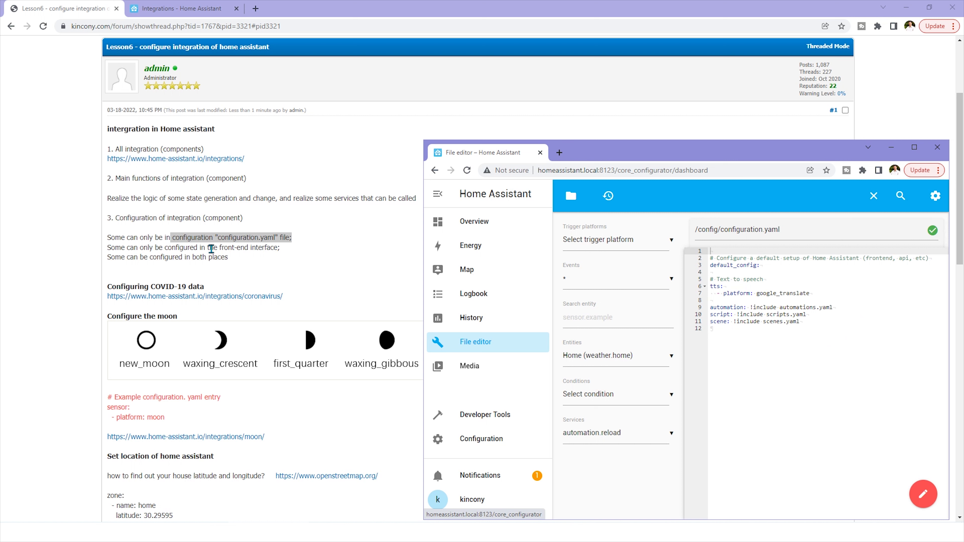
# - Highlight the lesson's front-end interface note and view Home Assistant's integrations for devices and services
pyautogui.moveTo(220, 248); pyautogui.dragTo(278, 247)
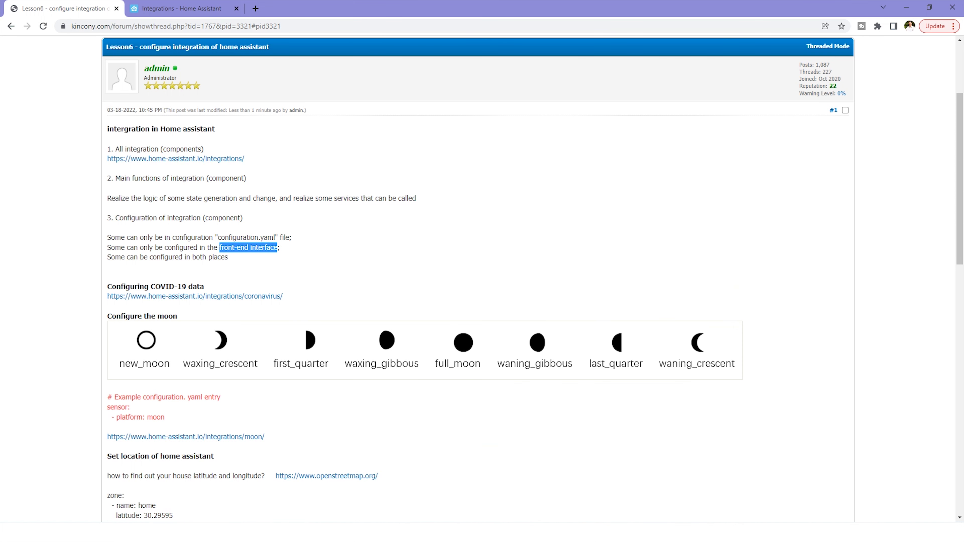
pyautogui.hotkey('alt', 'Tab')
pyautogui.click(495, 224)
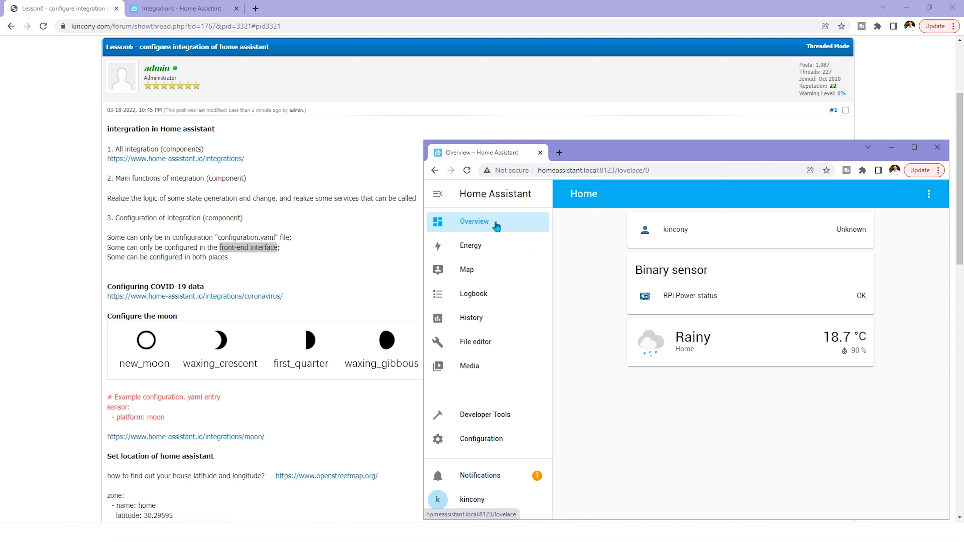
pyautogui.click(497, 441)
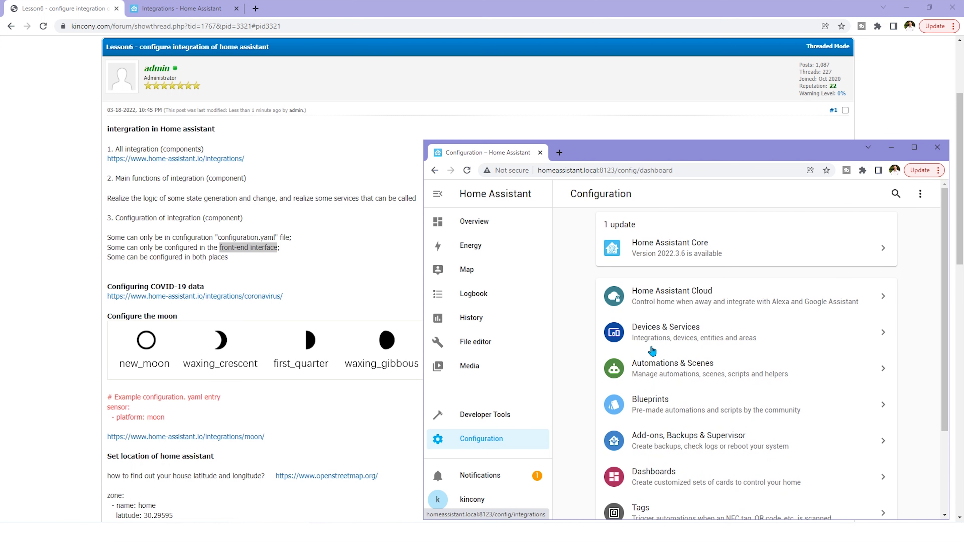
pyautogui.click(650, 336)
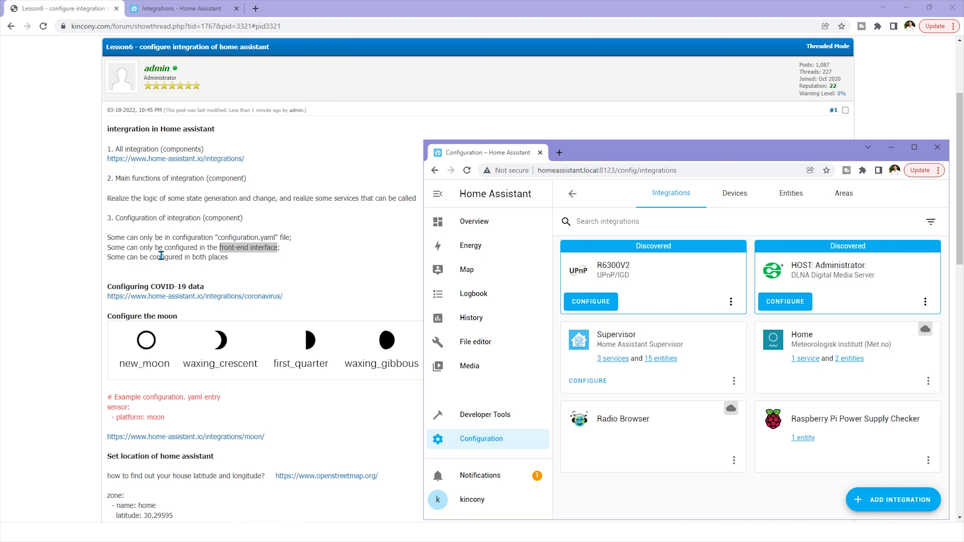
# - Read the lesson's notes on where integrations can be configured, and look over its moon and COVID-19 data sections
pyautogui.moveTo(150, 257); pyautogui.dragTo(277, 238)
pyautogui.moveTo(213, 248); pyautogui.dragTo(276, 247)
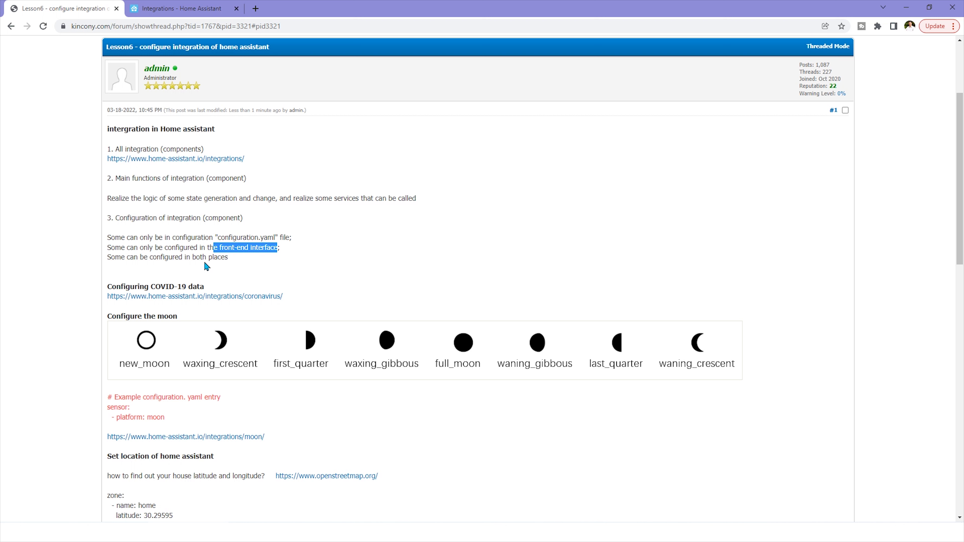
pyautogui.moveTo(180, 257); pyautogui.dragTo(222, 257)
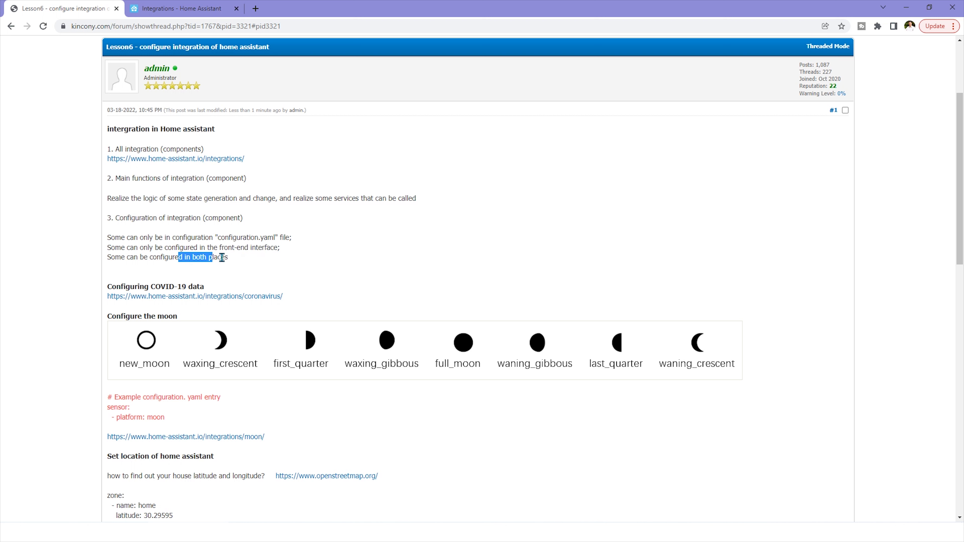
pyautogui.click(249, 260)
pyautogui.scroll(-1, 249, 260)
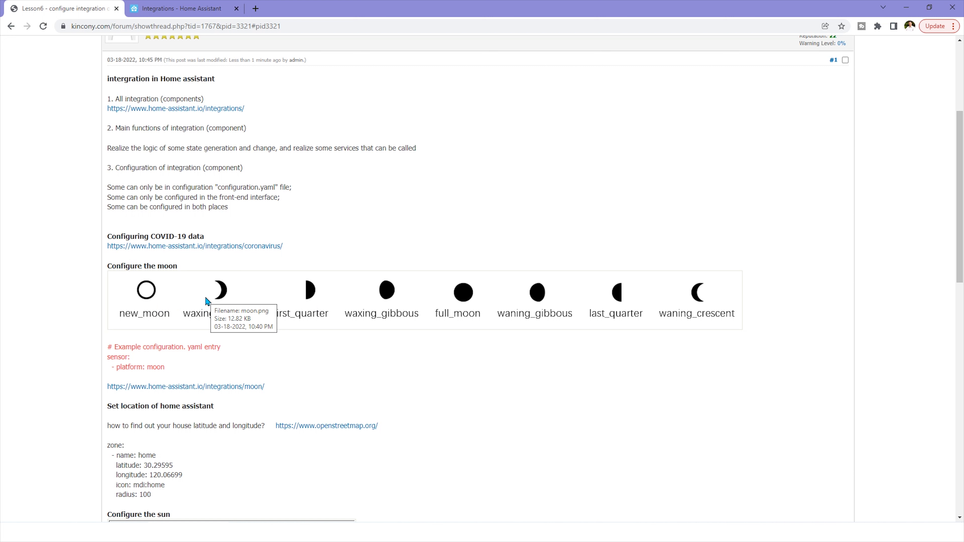
pyautogui.scroll(-2, 207, 300)
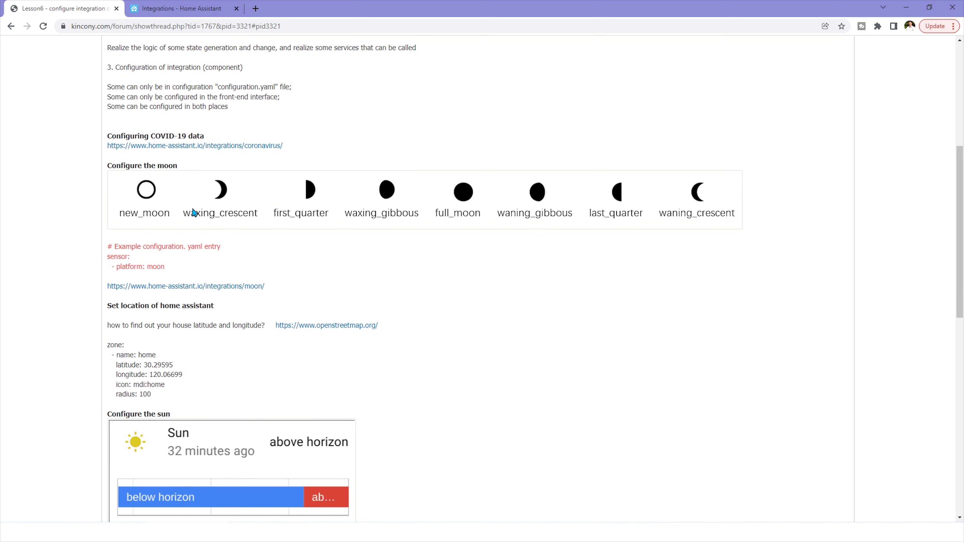
pyautogui.moveTo(108, 169); pyautogui.dragTo(179, 170)
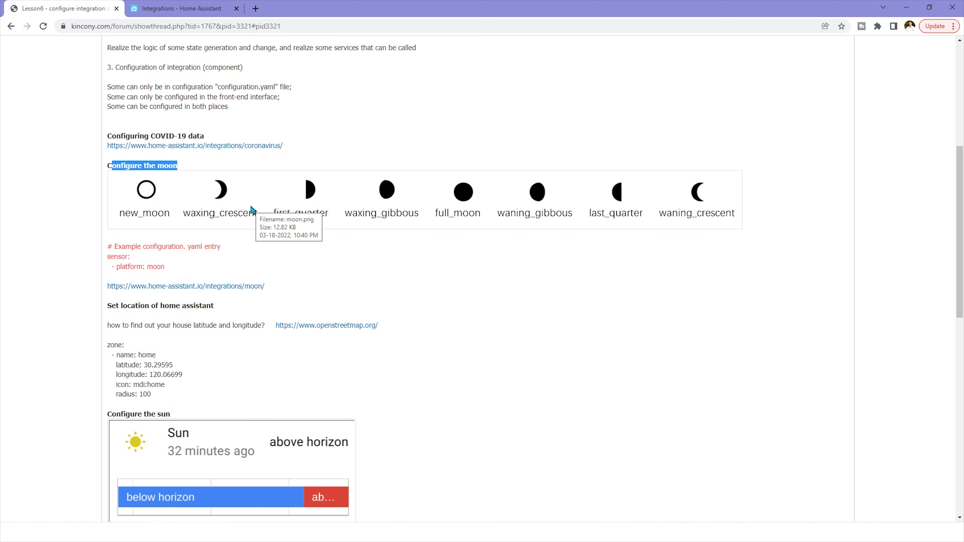
pyautogui.scroll(2, 312, 148)
pyautogui.click(245, 225)
pyautogui.moveTo(110, 235); pyautogui.dragTo(202, 232)
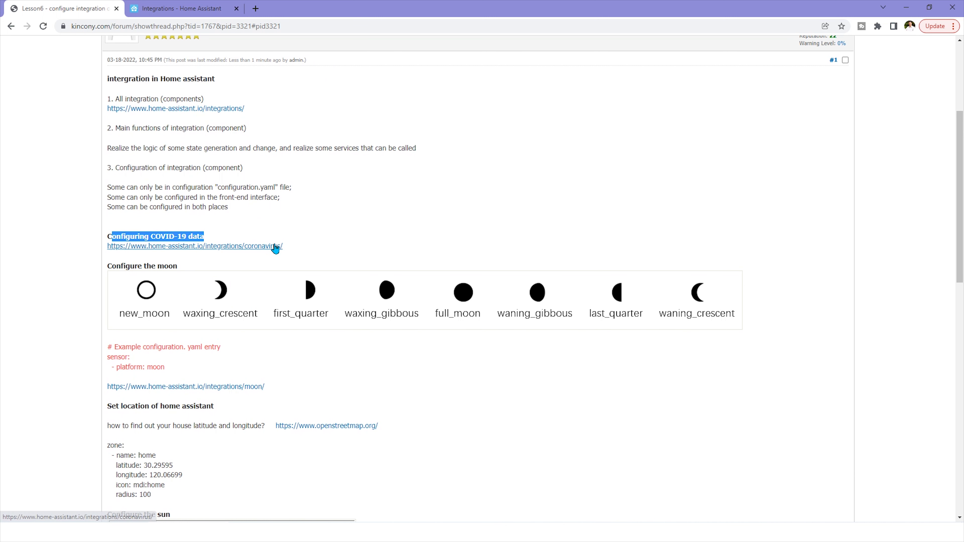
# - Review the Coronavirus (COVID-19) integration documentation linked in the lesson, then return to the lesson page
pyautogui.click(255, 247)
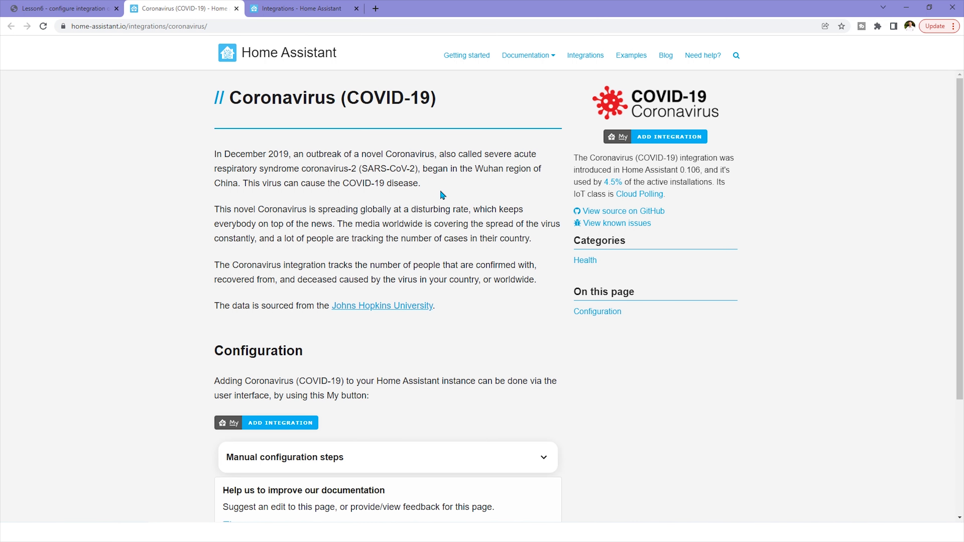
pyautogui.scroll(-4, 441, 193)
pyautogui.scroll(4, 440, 194)
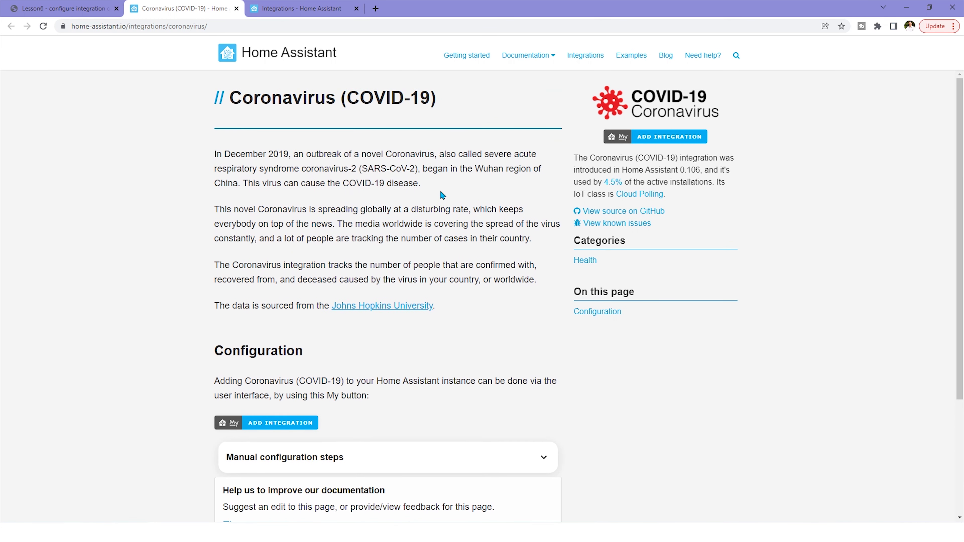
pyautogui.click(77, 8)
pyautogui.click(314, 236)
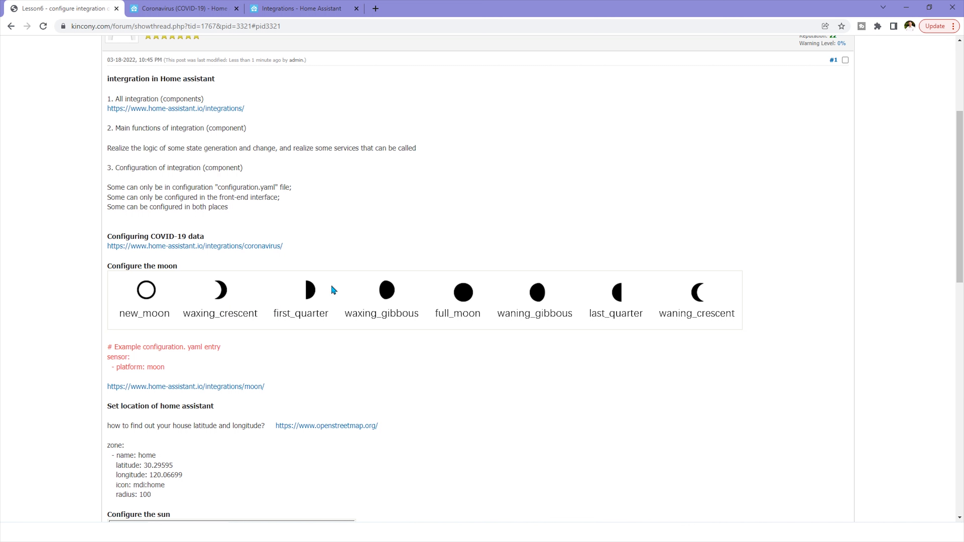
# - Switch to the Home Assistant window, move it toward the upper left and enlarge it
pyautogui.moveTo(228, 534)
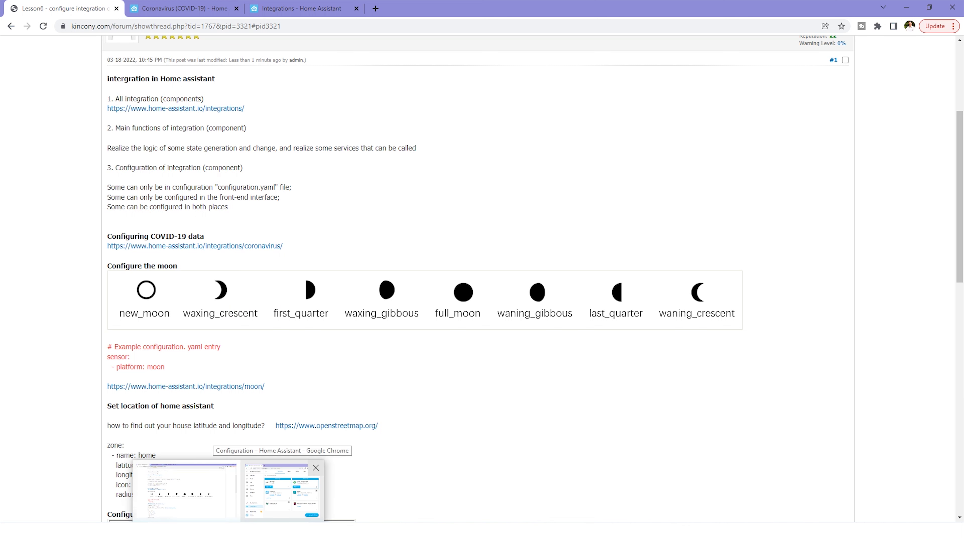
pyautogui.click(281, 490)
pyautogui.moveTo(721, 154); pyautogui.dragTo(570, 82)
pyautogui.moveTo(796, 449); pyautogui.dragTo(950, 515)
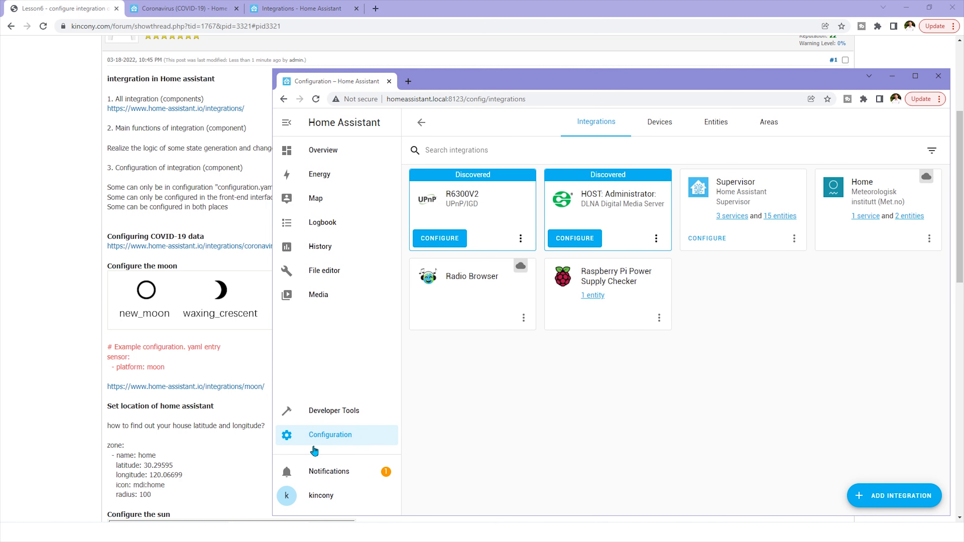
# - Start adding a new integration in Home Assistant, search for "cov" and choose Coronavirus (COVID-19)
pyautogui.click(333, 441)
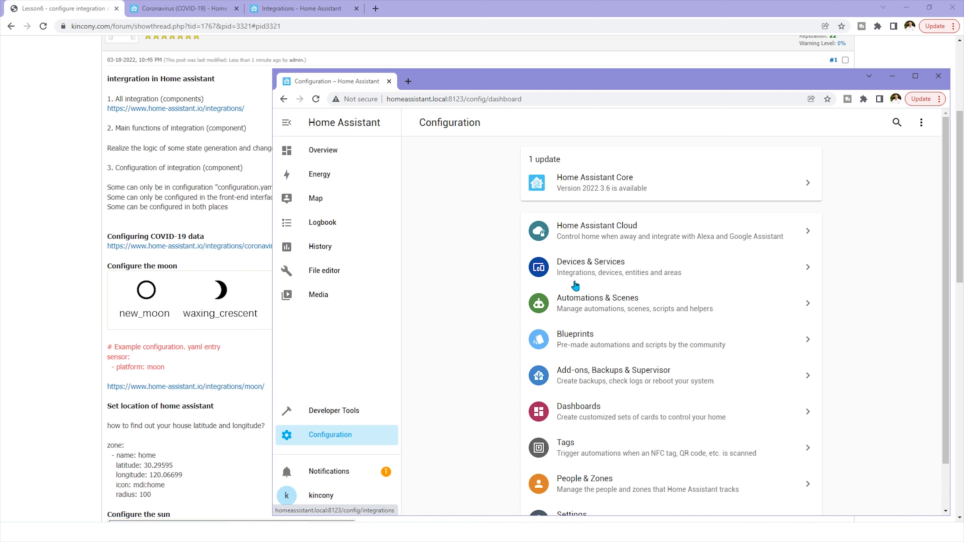
pyautogui.click(696, 266)
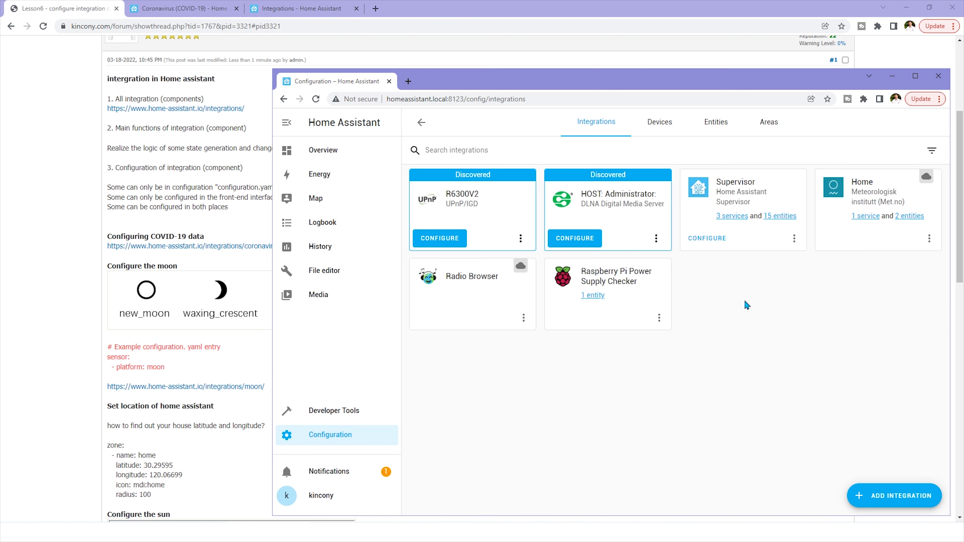
pyautogui.click(873, 498)
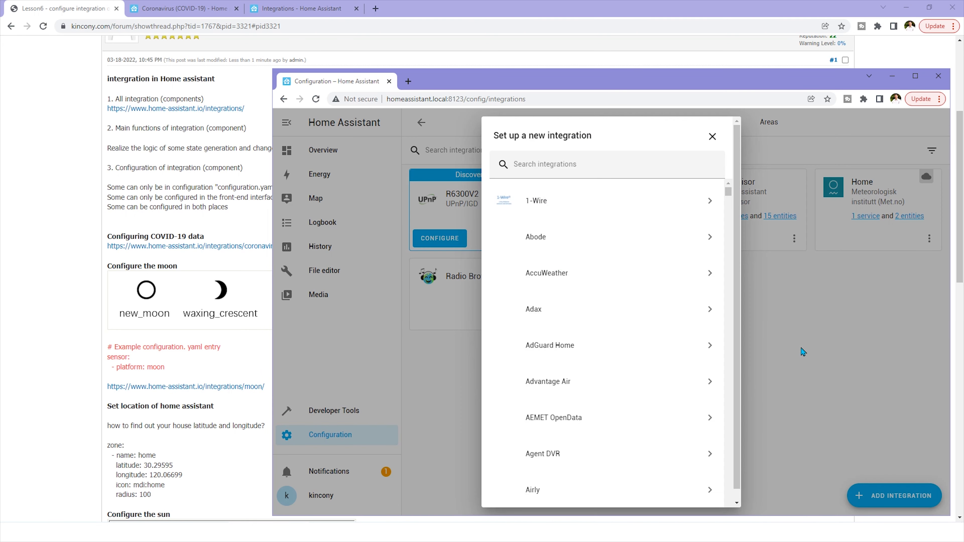
pyautogui.write('cov')
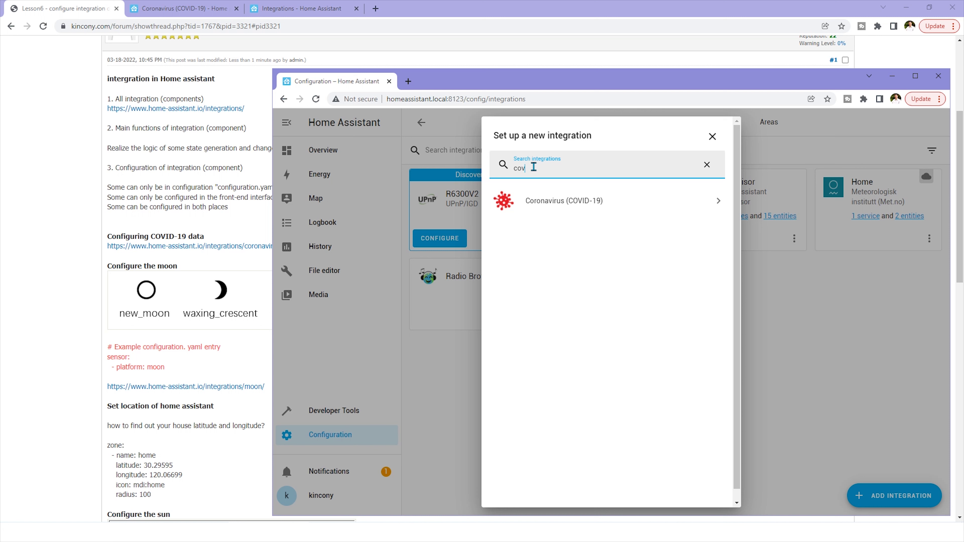
pyautogui.click(601, 203)
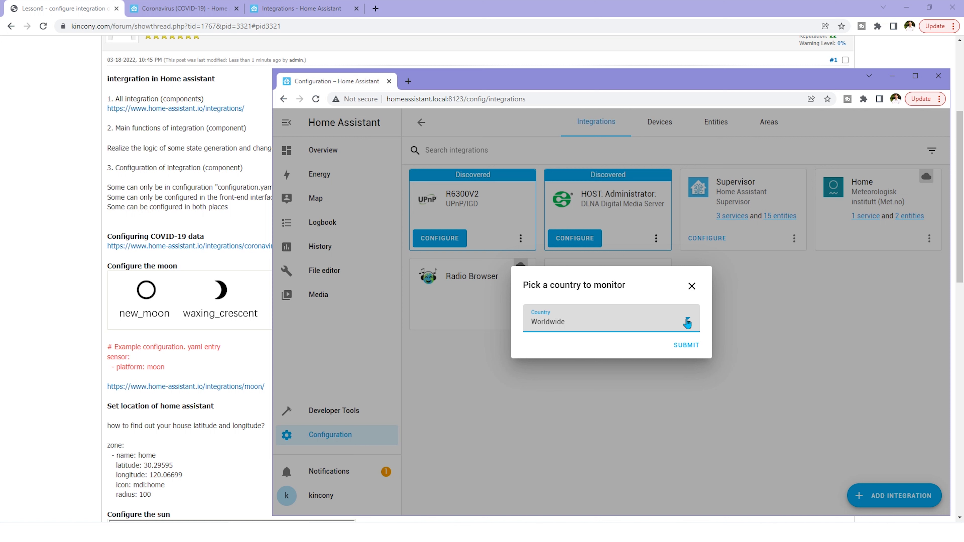
# - Set the country to monitor to China, submit it and finish the Coronavirus integration setup
pyautogui.click(678, 324)
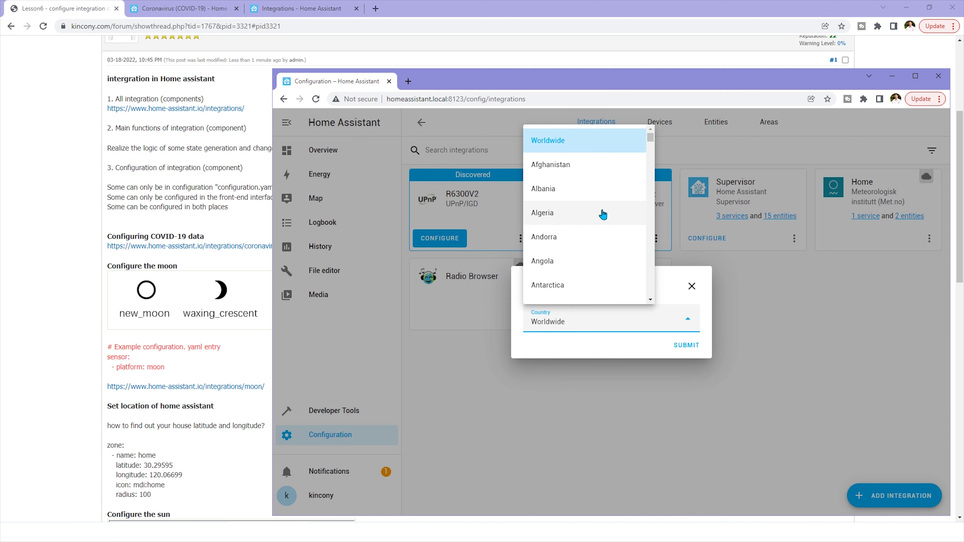
pyautogui.scroll(-15, 602, 215)
pyautogui.scroll(-6, 602, 214)
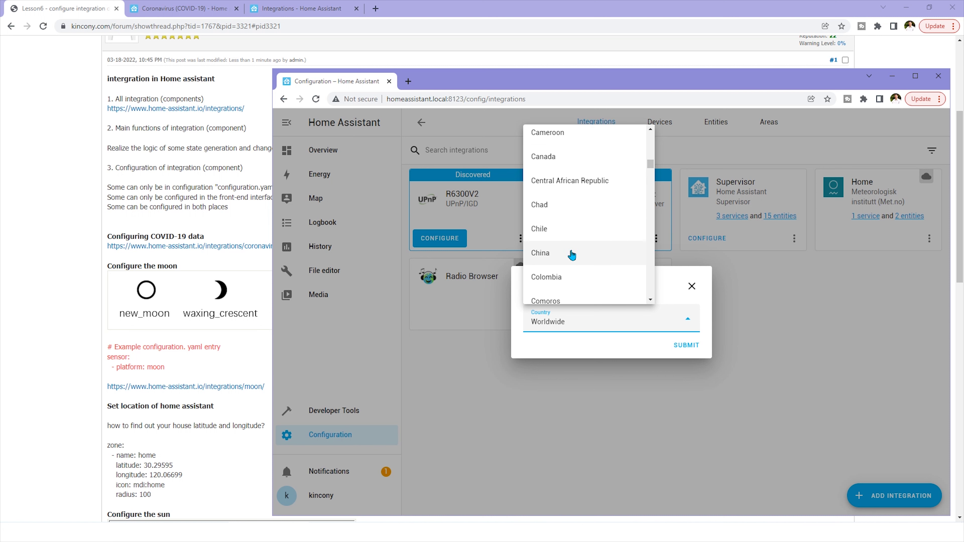
pyautogui.click(584, 258)
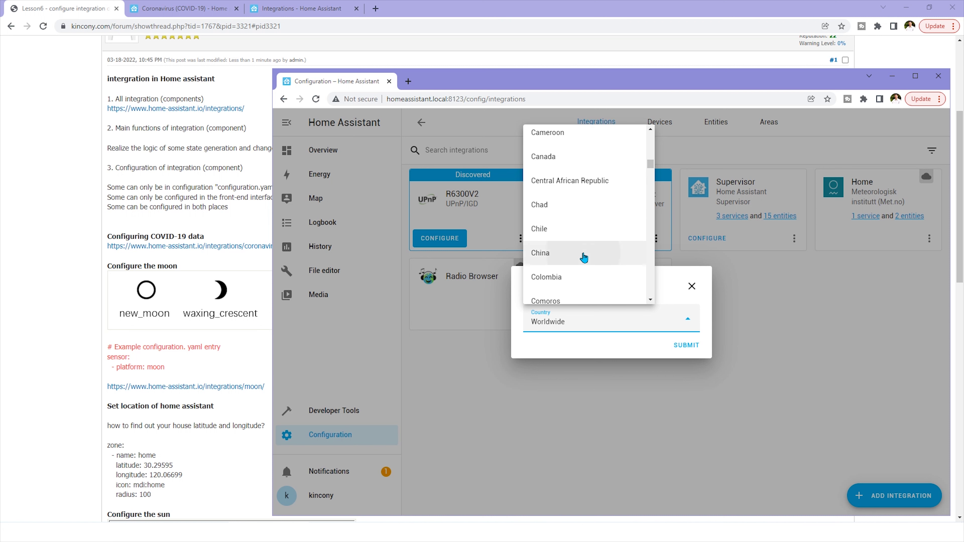
pyautogui.click(687, 346)
pyautogui.click(689, 339)
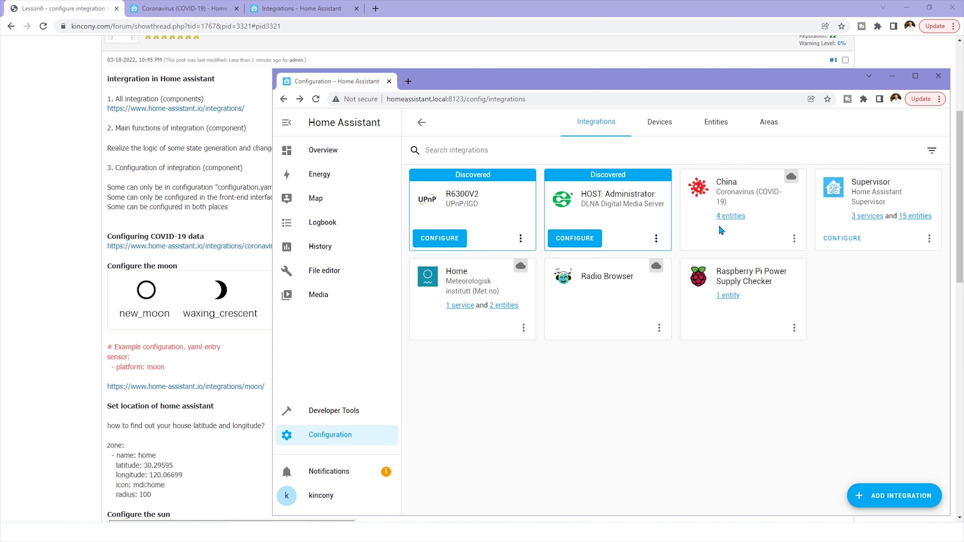
# - Examine the China Coronavirus integration's entities and its sensors on the Overview dashboard
pyautogui.click(735, 217)
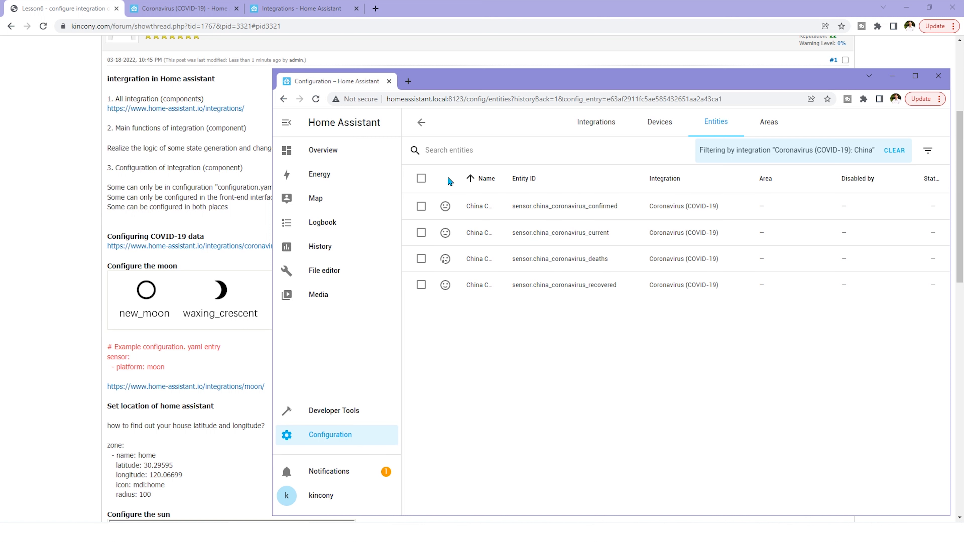
pyautogui.click(335, 152)
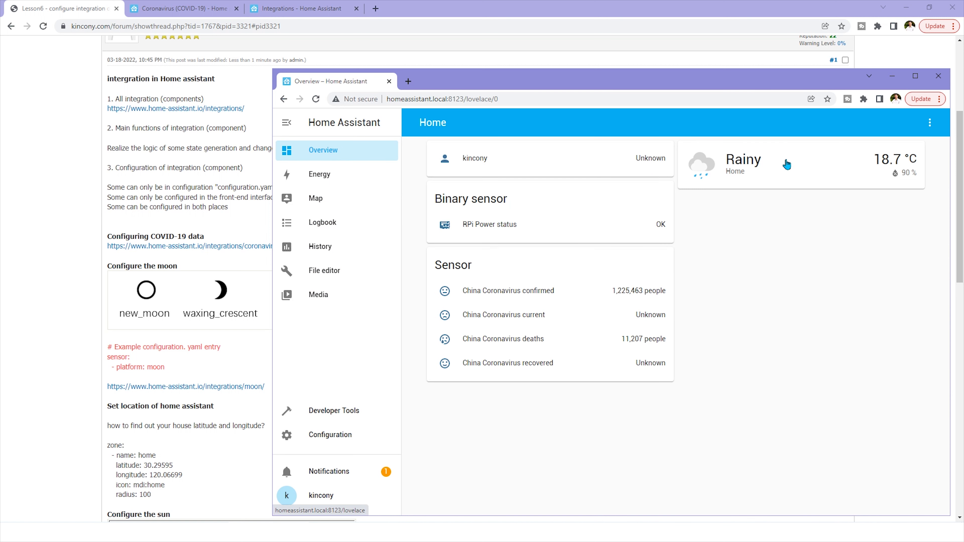
# - Put the Overview dashboard into edit mode and start adding a Glance card to the Home view
pyautogui.click(929, 123)
pyautogui.click(922, 154)
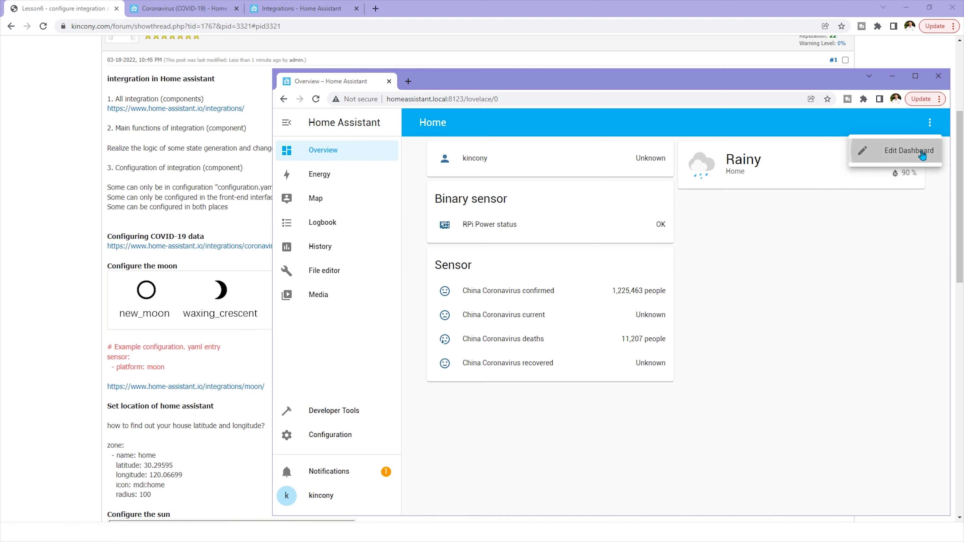
pyautogui.click(724, 388)
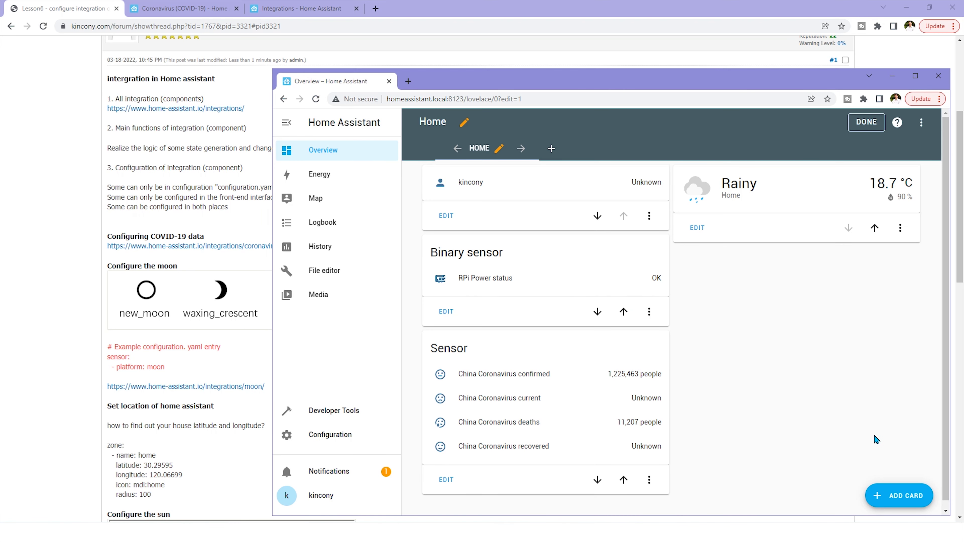
pyautogui.click(898, 498)
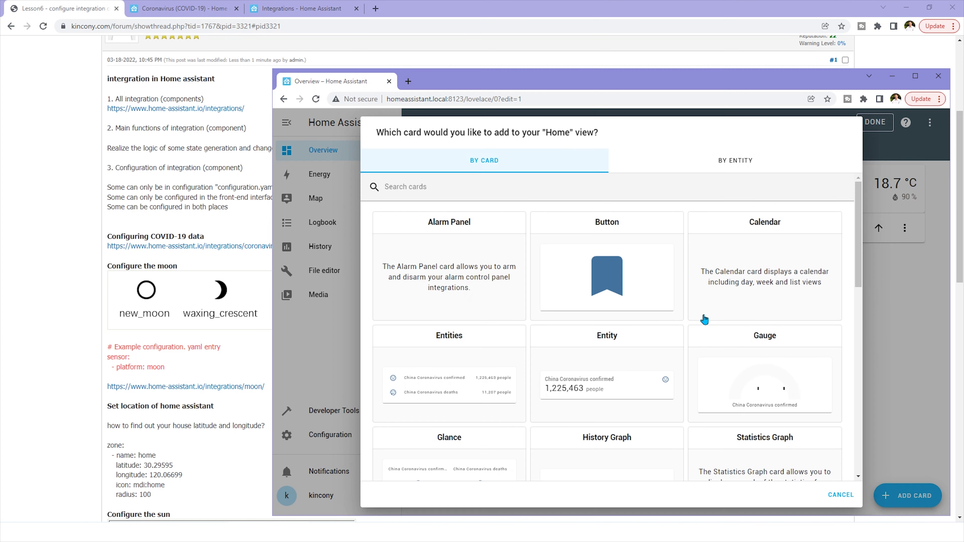
pyautogui.scroll(-3, 666, 318)
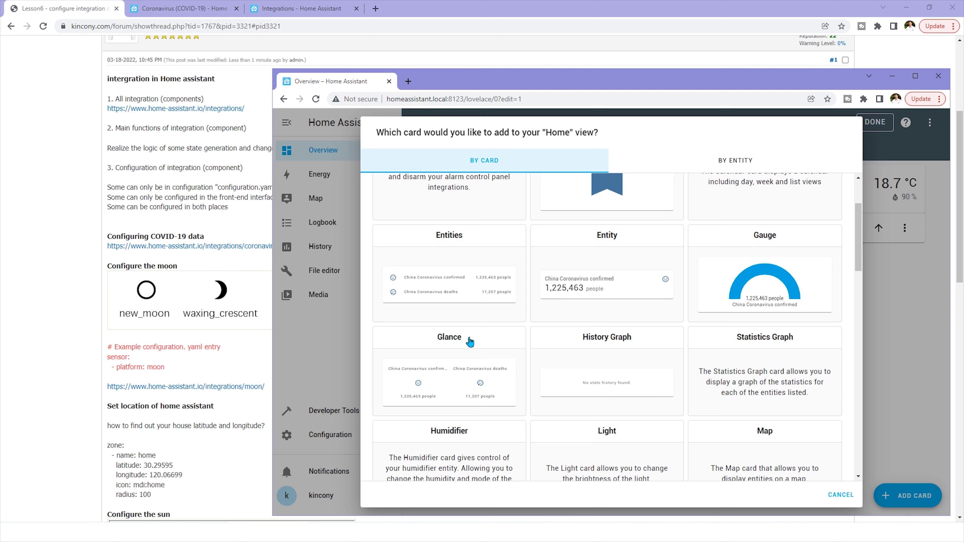
pyautogui.click(450, 375)
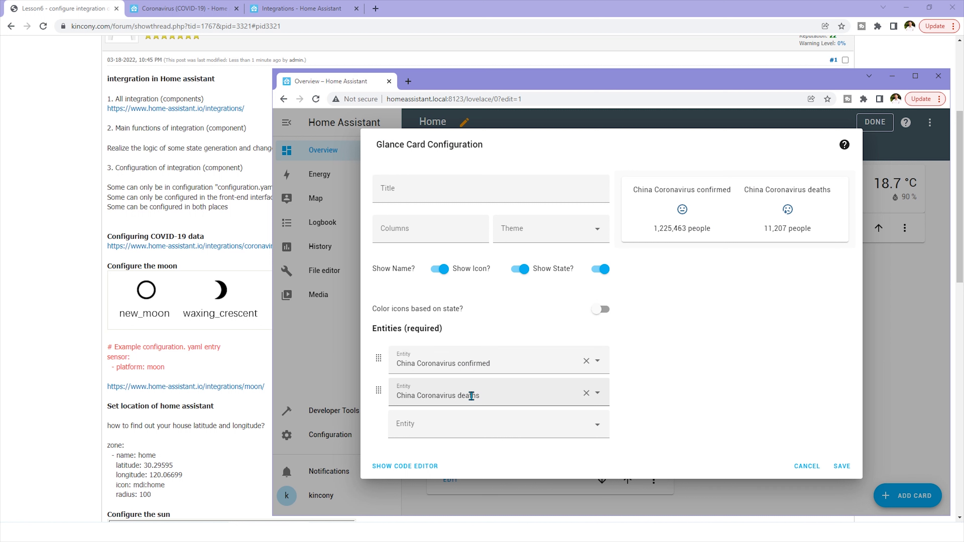
# - Check the available entities, save the Glance card with China Coronavirus confirmed and deaths, and finish editing the dashboard
pyautogui.click(597, 426)
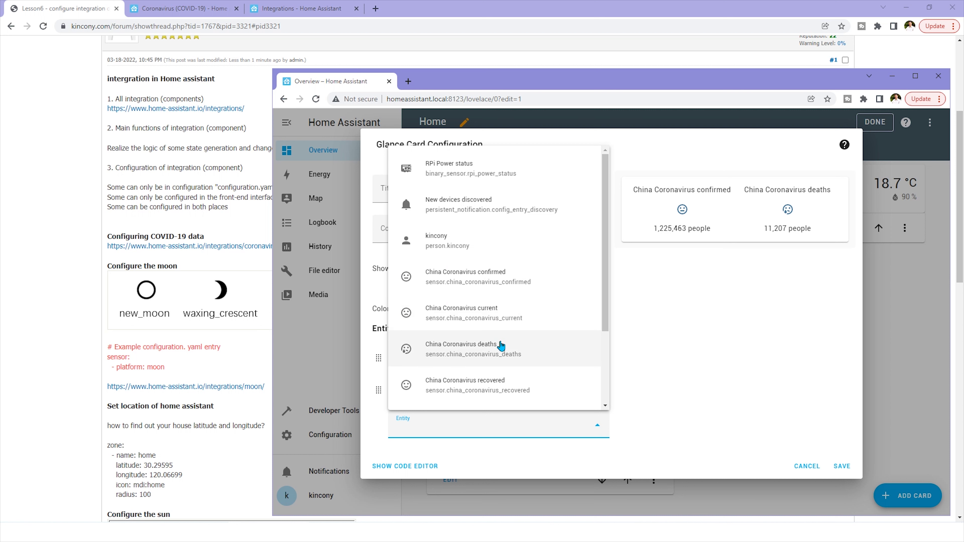
pyautogui.click(679, 362)
pyautogui.click(841, 467)
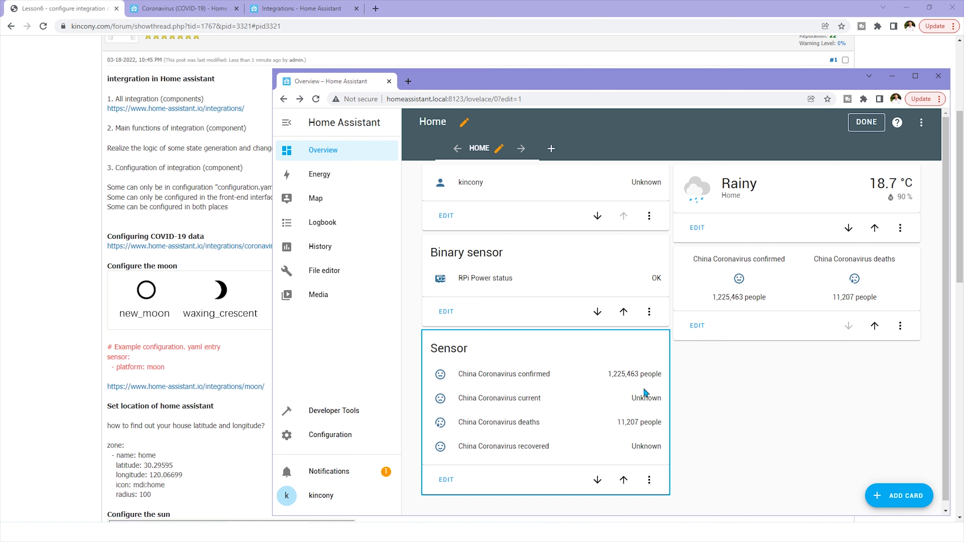
pyautogui.click(868, 124)
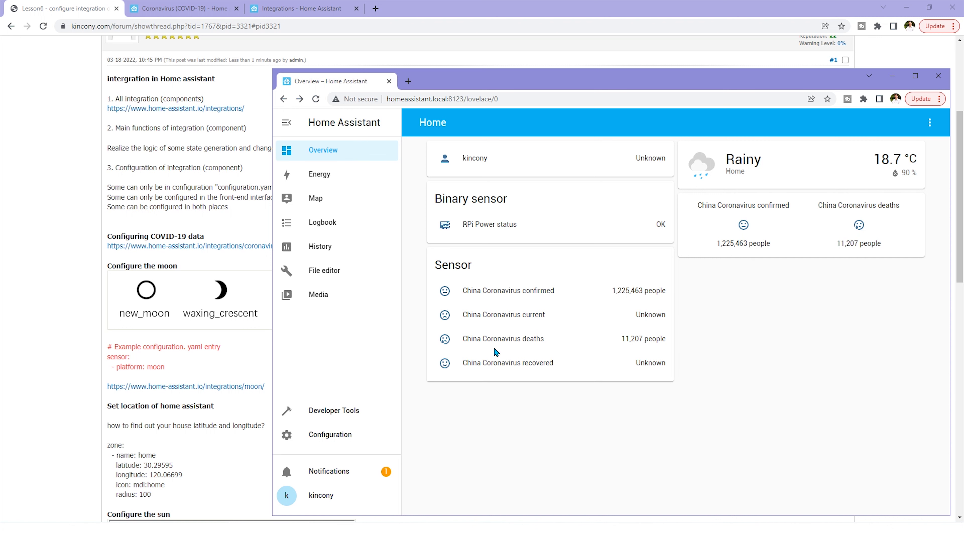
# - Switch to the lesson page and read the front-end configuration note and the moon section with its example configuration.yaml entry
pyautogui.click(232, 228)
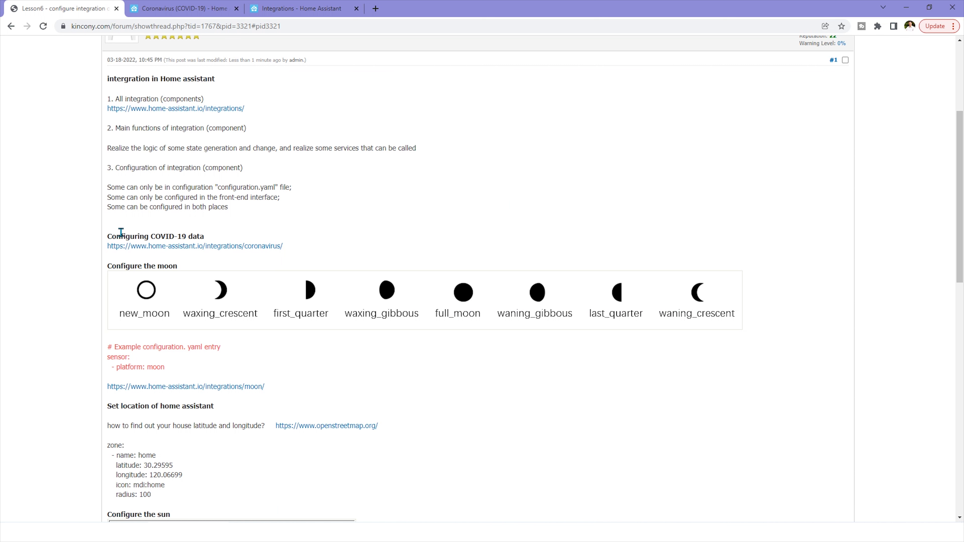
pyautogui.moveTo(218, 197); pyautogui.dragTo(276, 198)
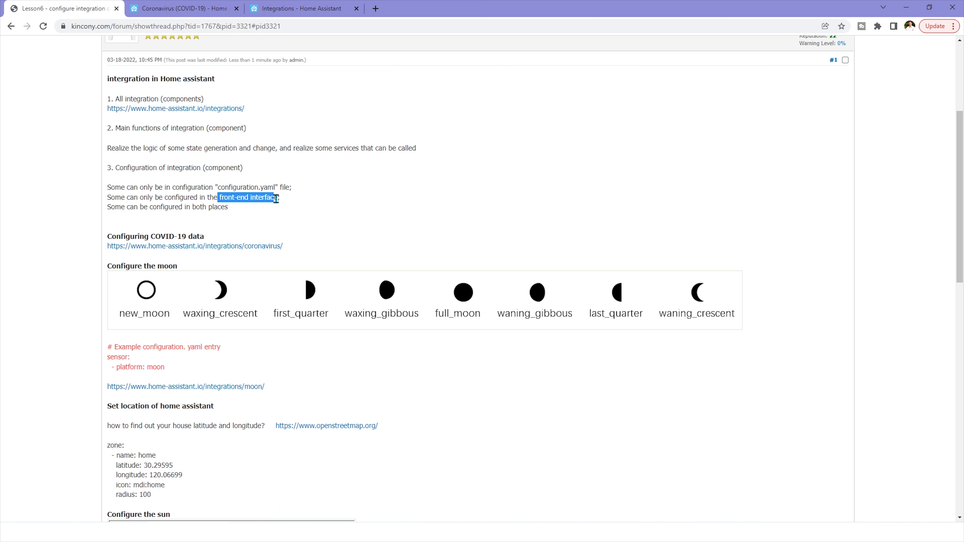
pyautogui.click(283, 204)
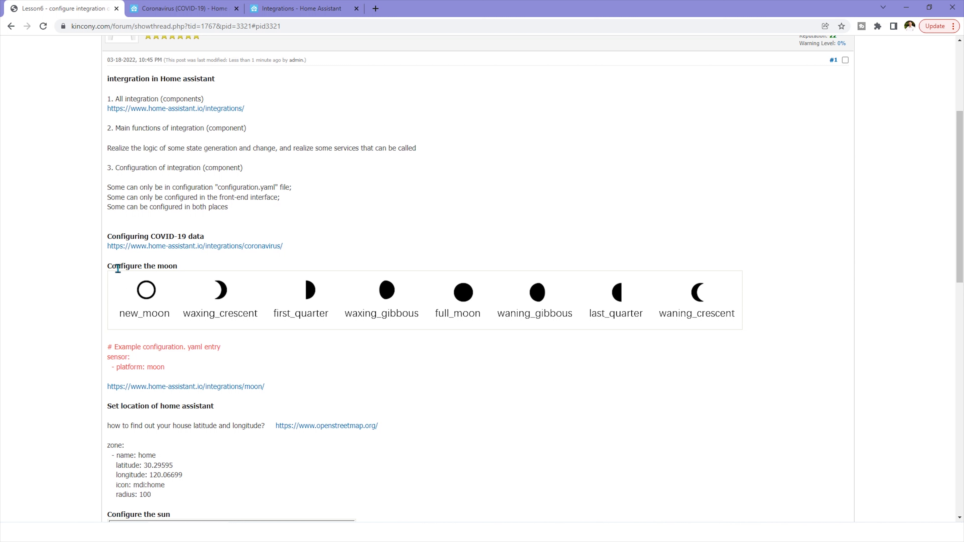
pyautogui.moveTo(111, 265); pyautogui.dragTo(185, 269)
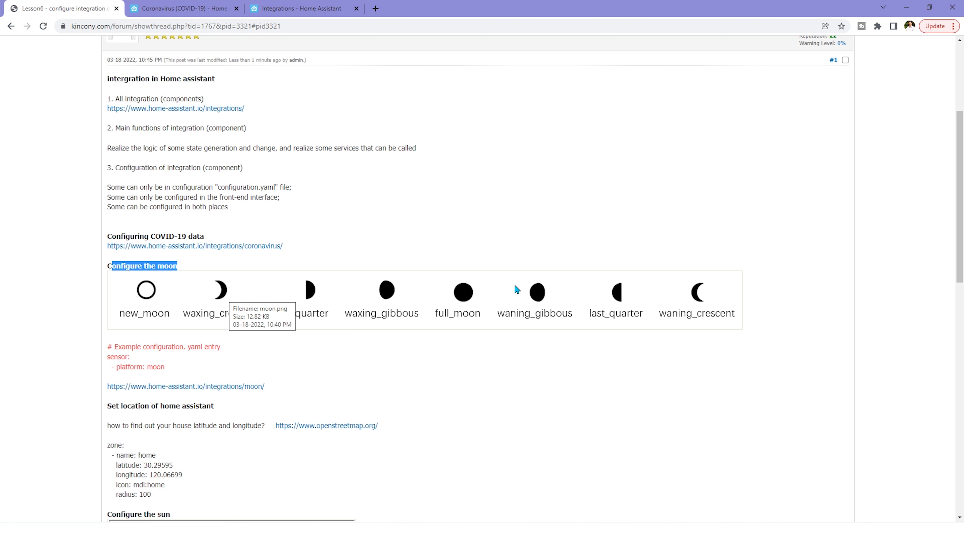
pyautogui.scroll(-1, 234, 337)
pyautogui.scroll(-2, 234, 338)
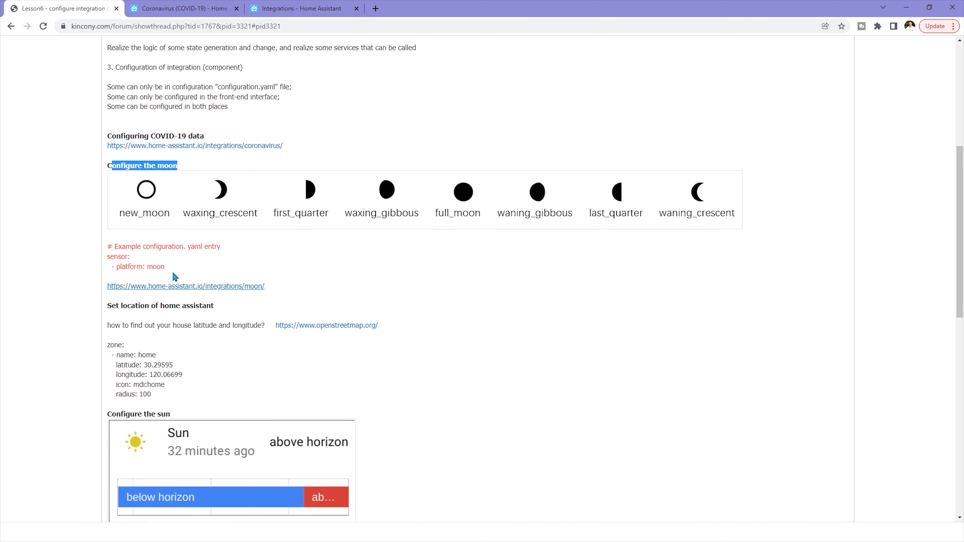
pyautogui.moveTo(145, 249); pyautogui.dragTo(197, 246)
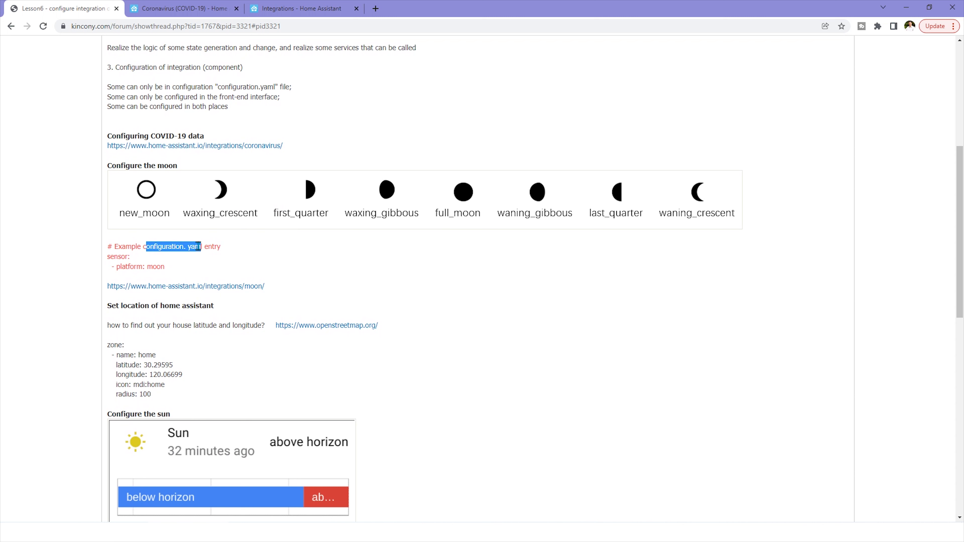
pyautogui.click(228, 281)
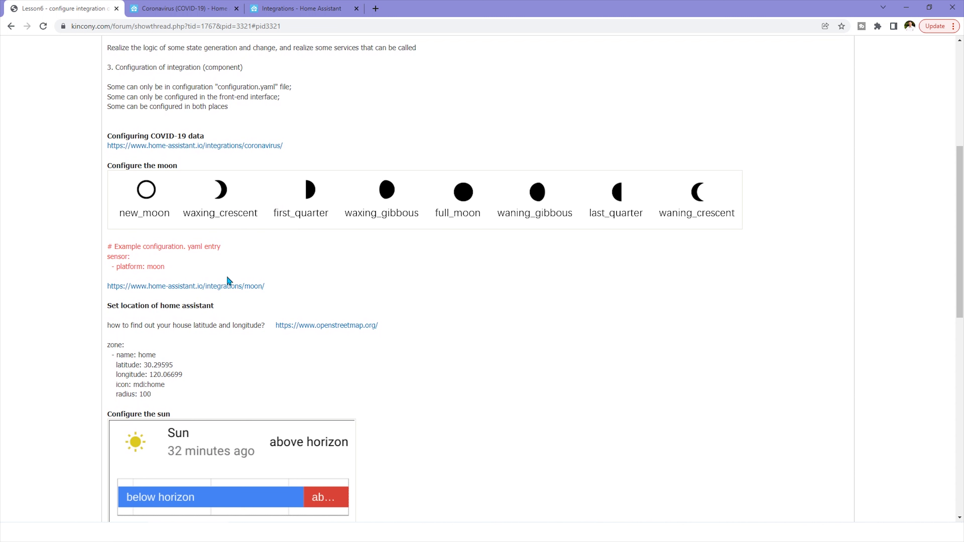
# - Switch to the Home Assistant window and open configuration.yaml from the config folder in the File editor
pyautogui.hotkey('alt', 'Tab')
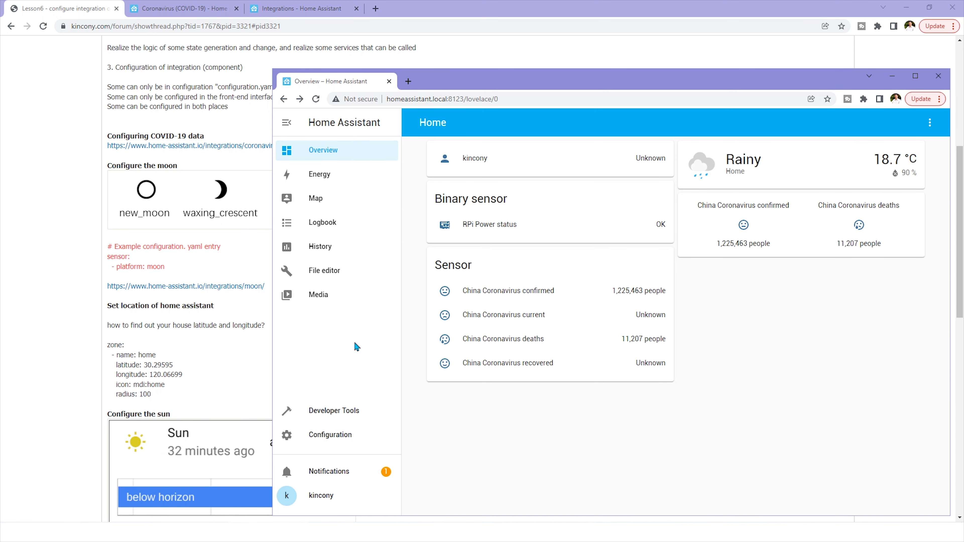
pyautogui.click(357, 276)
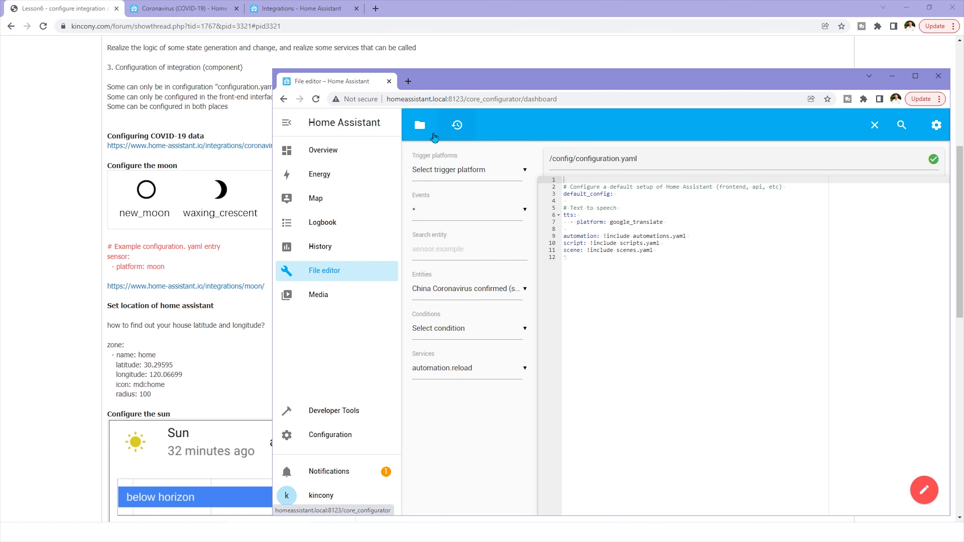
pyautogui.click(419, 125)
pyautogui.scroll(-3, 490, 389)
pyautogui.scroll(3, 490, 391)
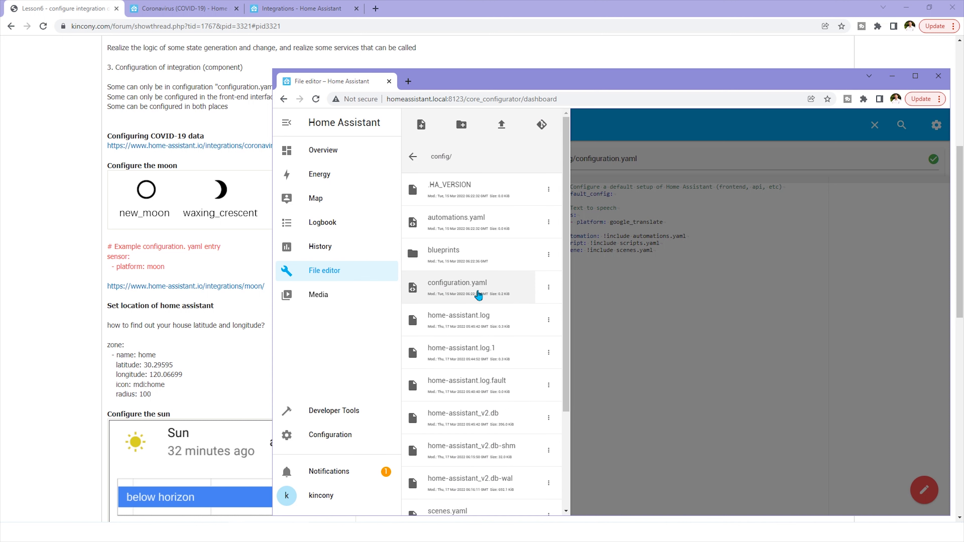
pyautogui.click(479, 285)
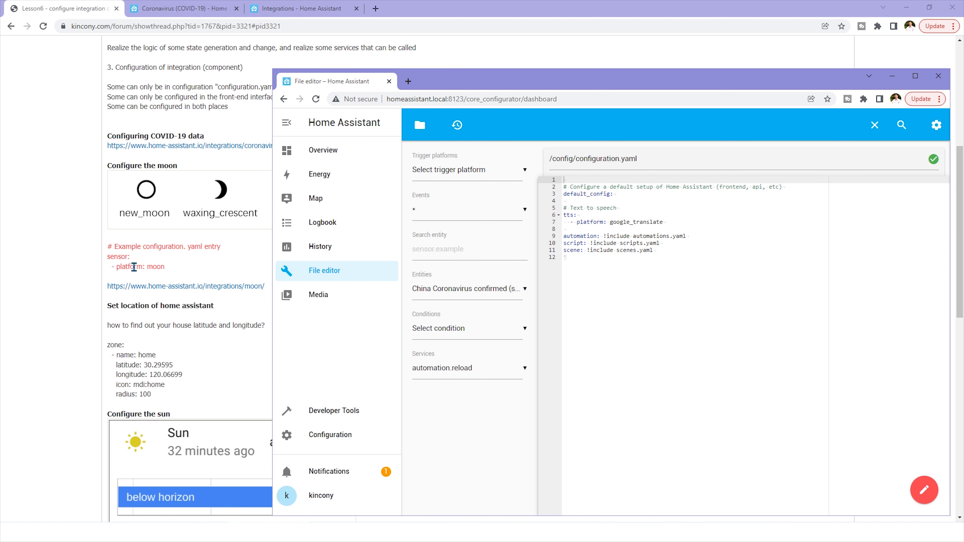
# - Copy the "sensor: - platform: moon" entry from the lesson page and paste it at the end of configuration.yaml
pyautogui.moveTo(173, 269); pyautogui.dragTo(111, 265)
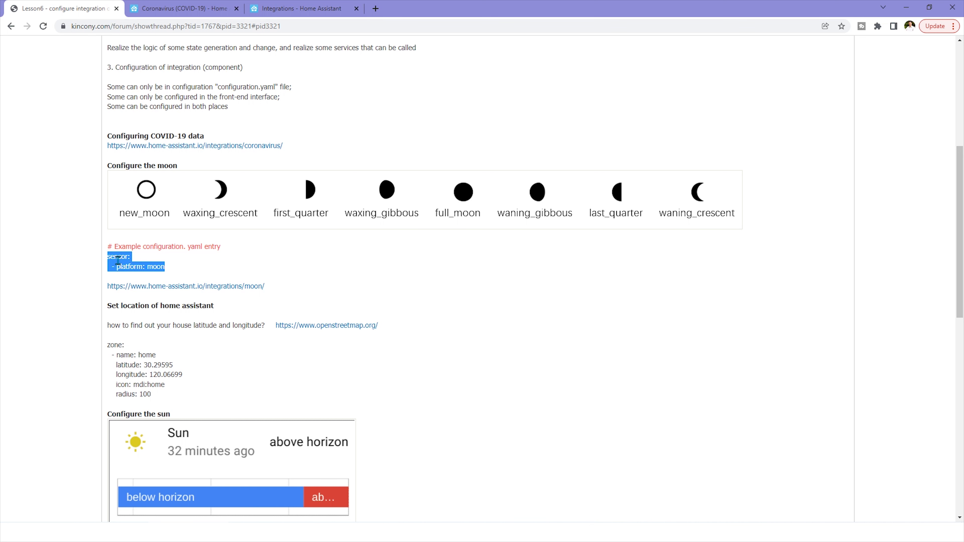
pyautogui.rightClick(118, 261)
pyautogui.click(153, 269)
pyautogui.moveTo(228, 536)
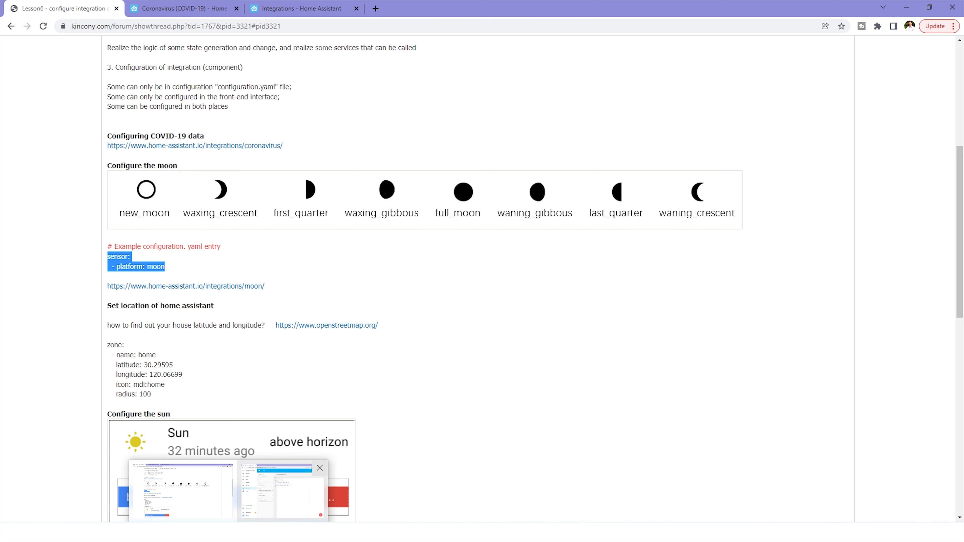
pyautogui.click(283, 492)
pyautogui.click(651, 281)
pyautogui.press('Return')
pyautogui.hotkey('ctrl', 'v')
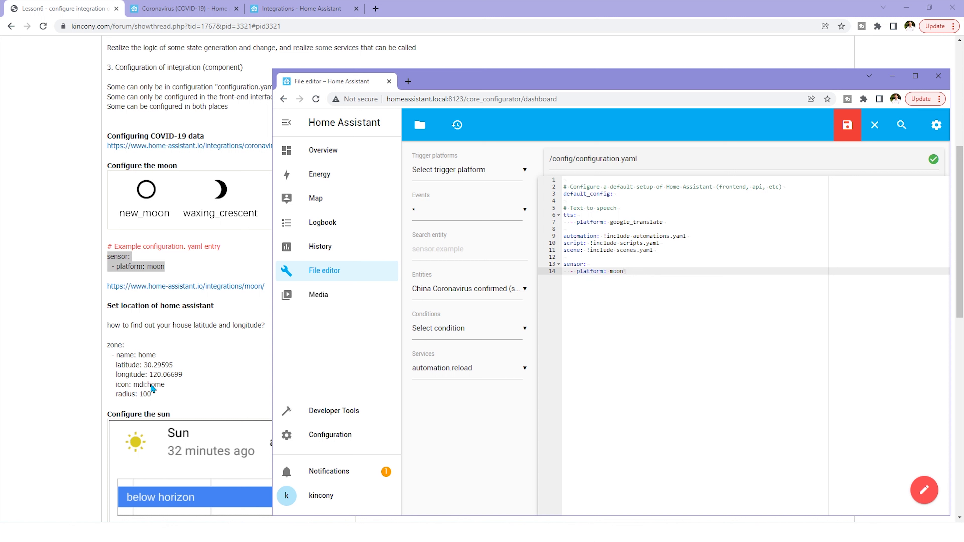
# - Copy the lesson's home zone block (latitude 30.29595, longitude 120.06699, icon mdi:home, radius 100) and paste it below the moon sensor in configuration.yaml
pyautogui.click(160, 358)
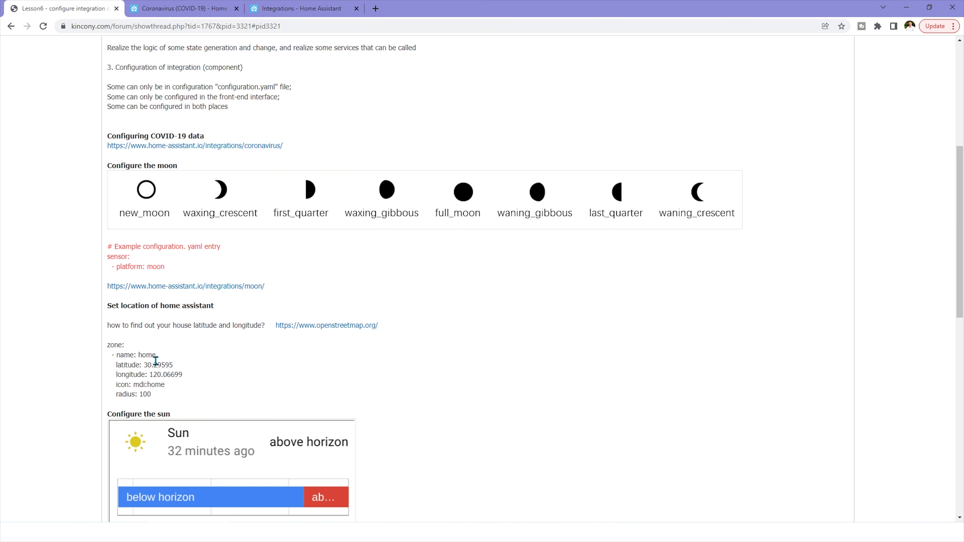
pyautogui.scroll(-1, 155, 363)
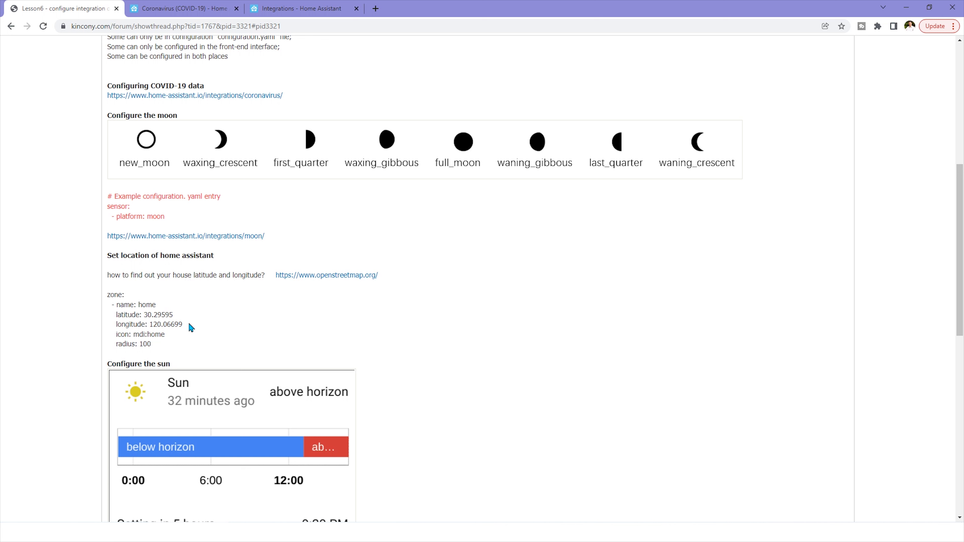
pyautogui.moveTo(155, 344); pyautogui.dragTo(110, 297)
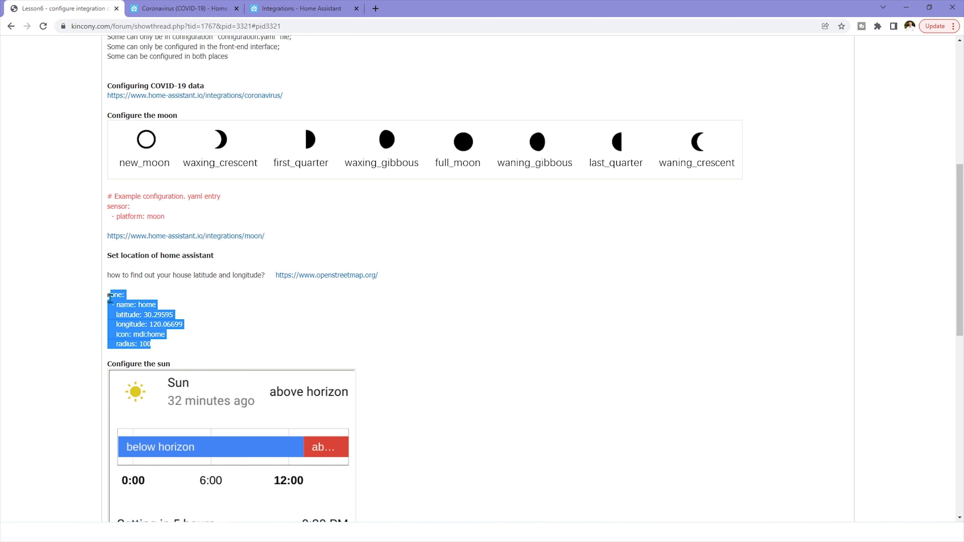
pyautogui.rightClick(129, 304)
pyautogui.click(140, 312)
pyautogui.click(330, 469)
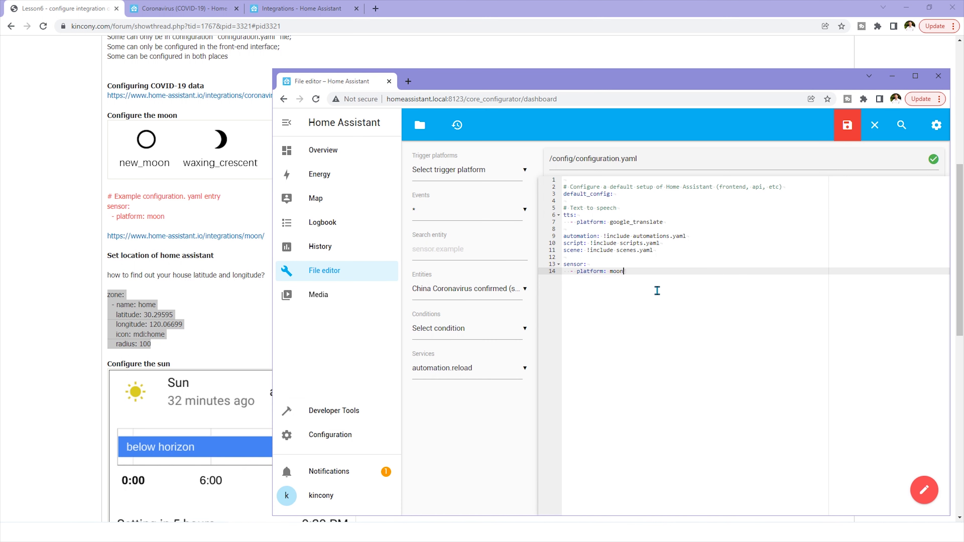
pyautogui.press('Return')
pyautogui.press('Return')
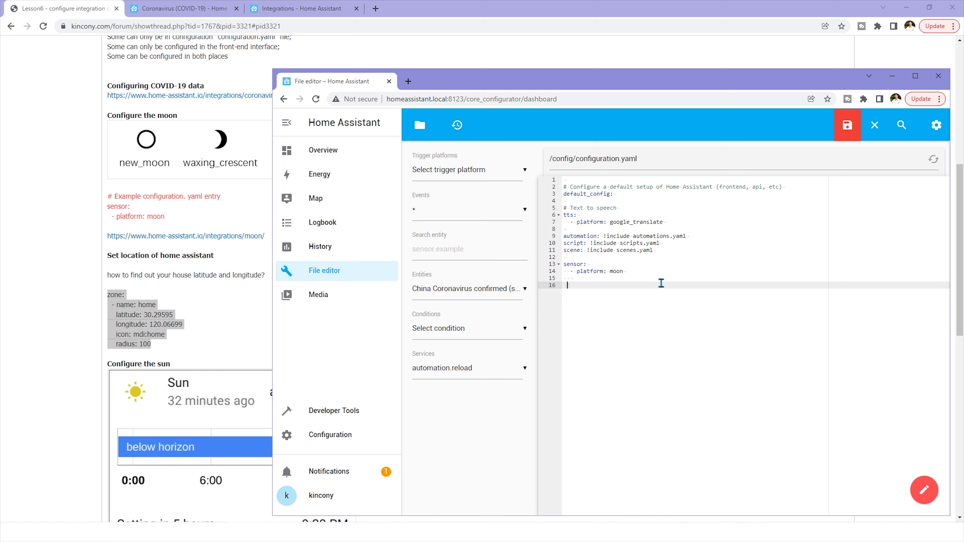
pyautogui.hotkey('ctrl', 'v')
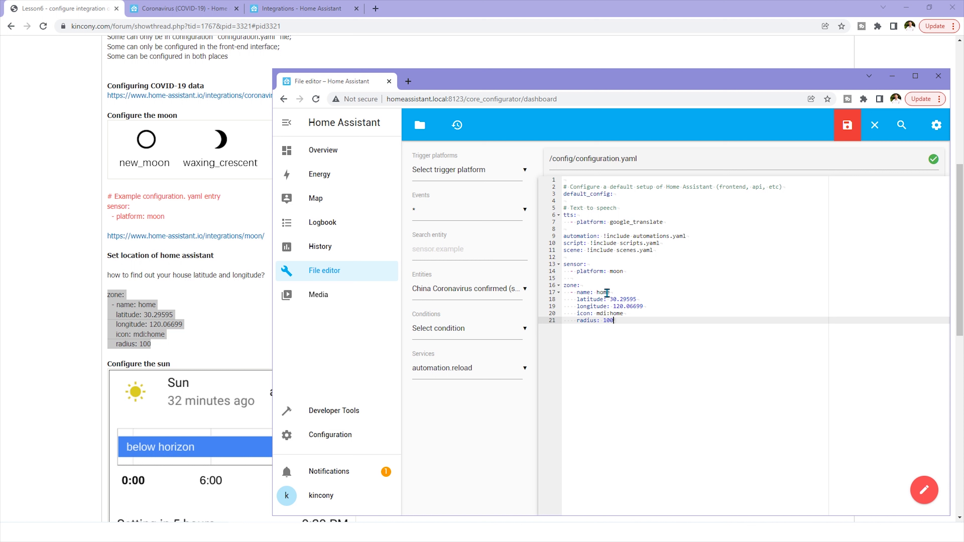
pyautogui.click(618, 293)
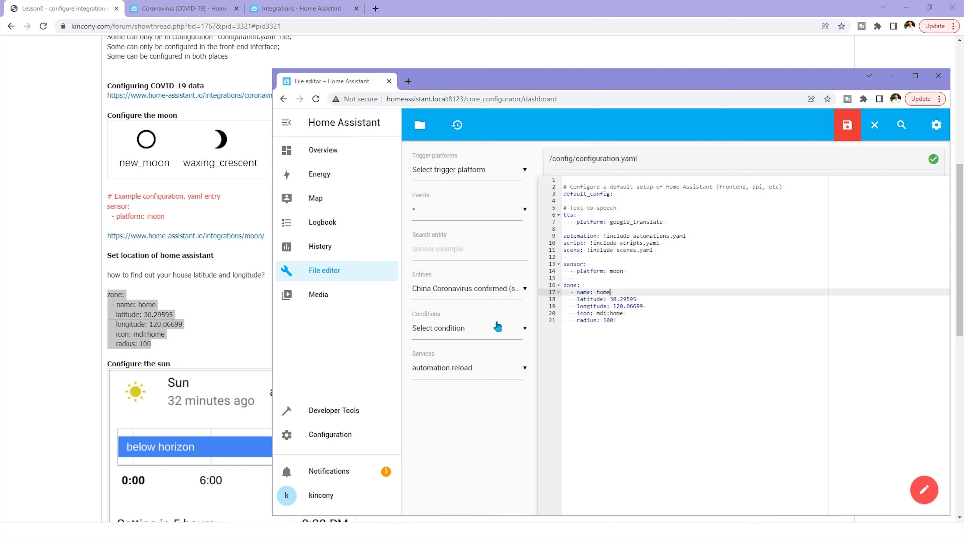
# - Open the OpenStreetMap link from the lesson page's home location section and dismiss the map's welcome message
pyautogui.click(200, 326)
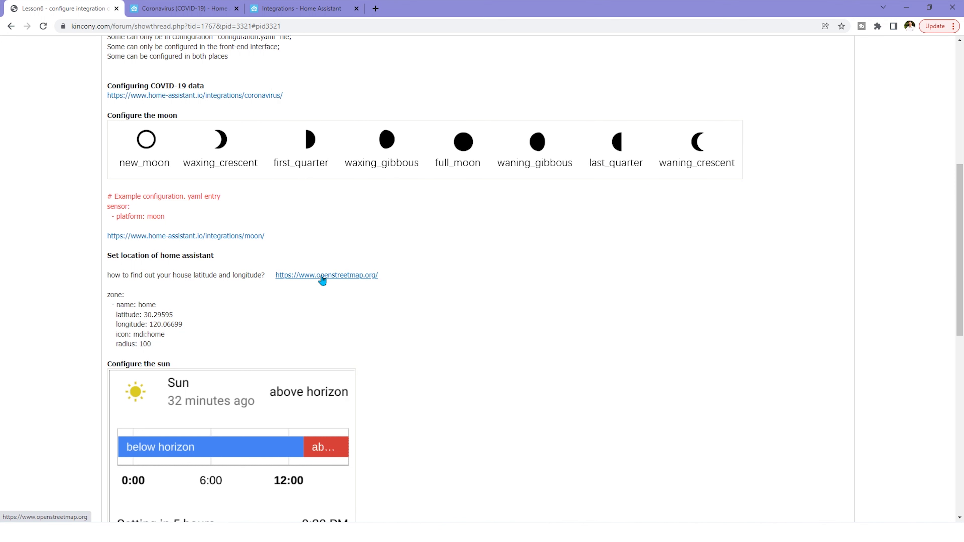
pyautogui.click(352, 280)
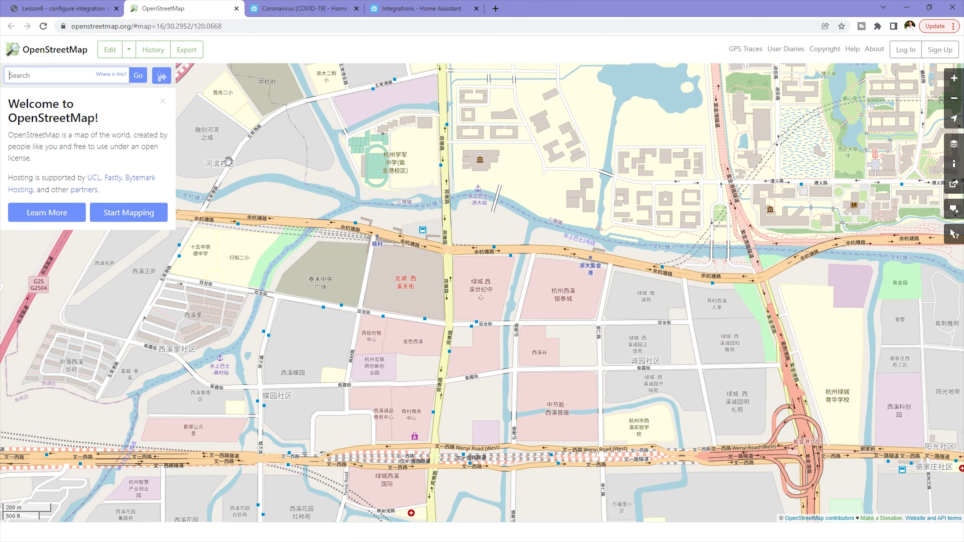
pyautogui.click(15, 76)
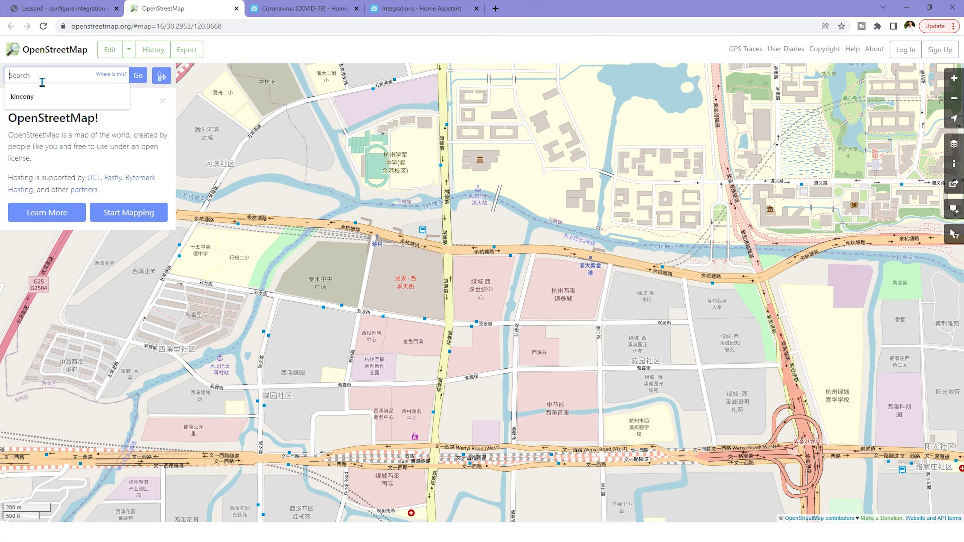
pyautogui.moveTo(493, 285)
pyautogui.mouseDown()
pyautogui.moveTo(510, 273)
pyautogui.moveTo(511, 281)
pyautogui.mouseUp()
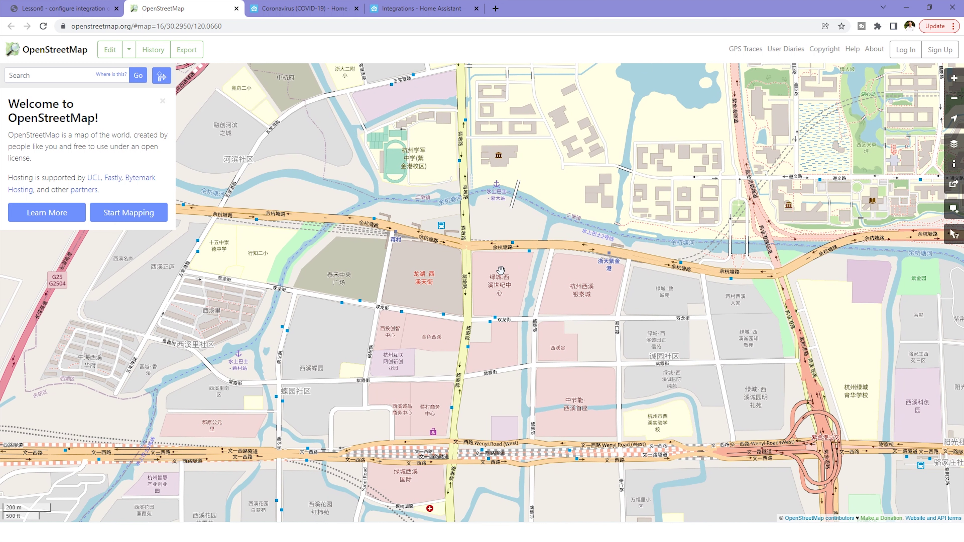
pyautogui.click(162, 100)
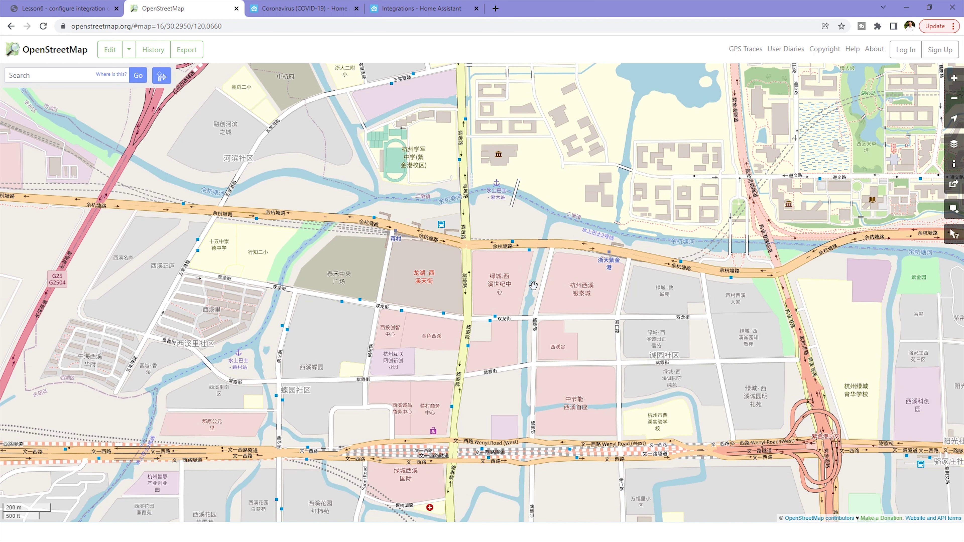
pyautogui.rightClick(503, 271)
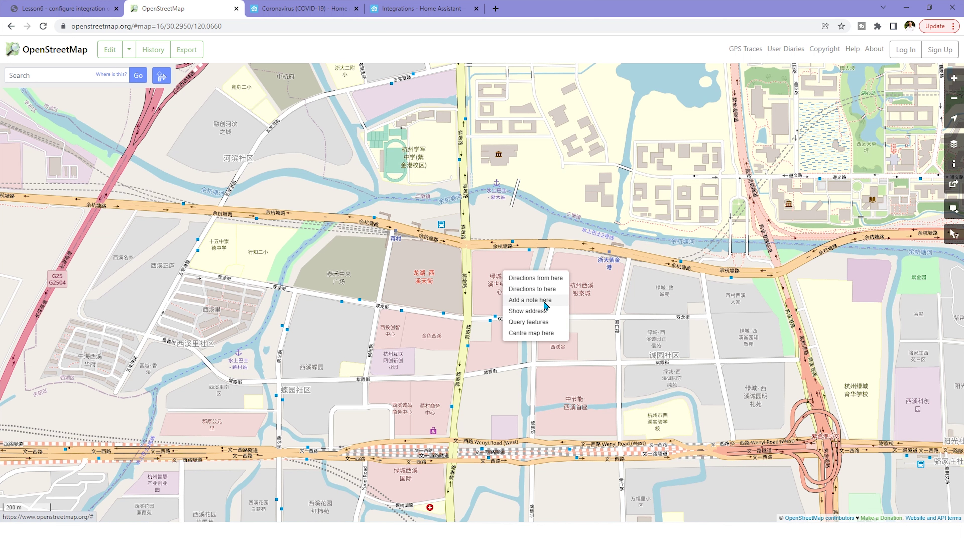
pyautogui.click(551, 312)
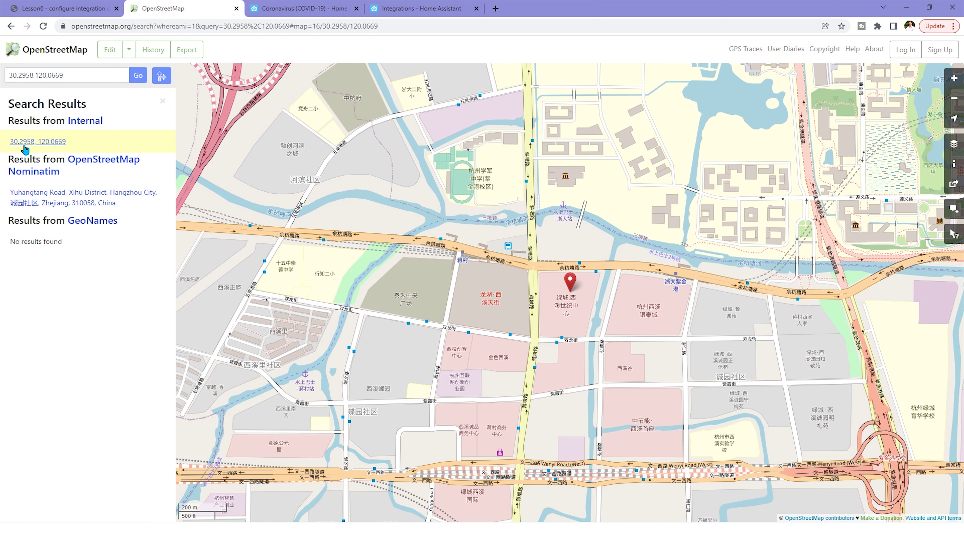
pyautogui.moveTo(69, 146); pyautogui.dragTo(10, 141)
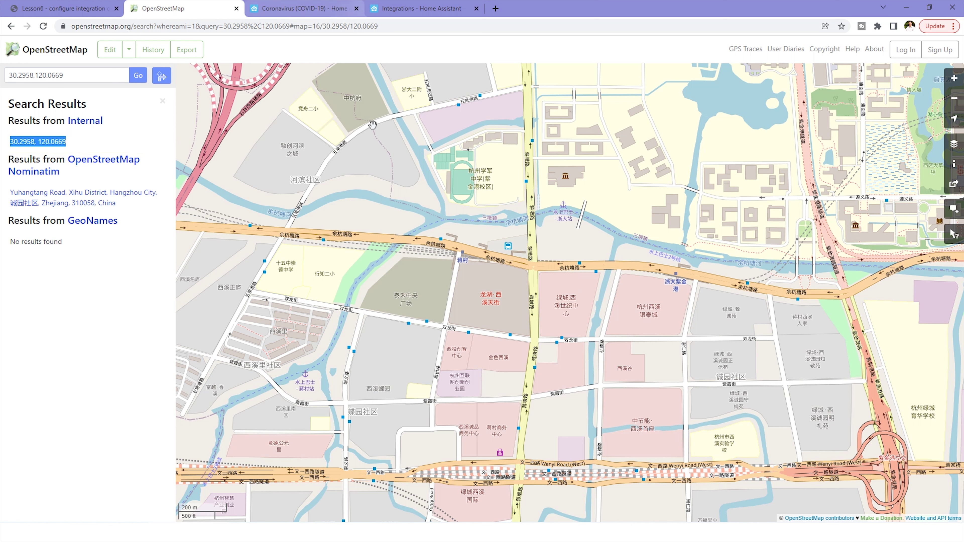
# - Paste the copied coordinates into a new Notepad document and place its window beneath the zone block of configuration.yaml
pyautogui.click(410, 7)
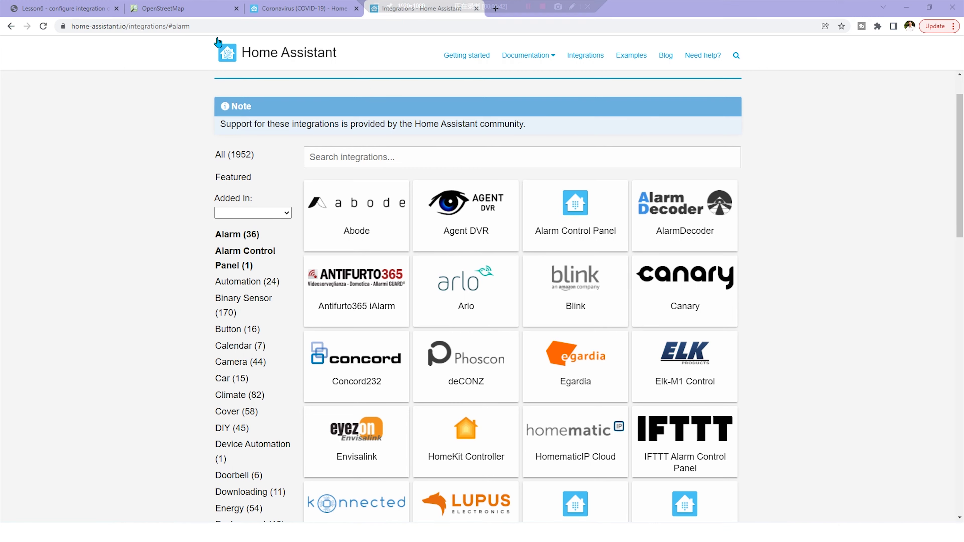
pyautogui.click(174, 9)
pyautogui.click(284, 490)
pyautogui.press('super')
pyautogui.click(76, 269)
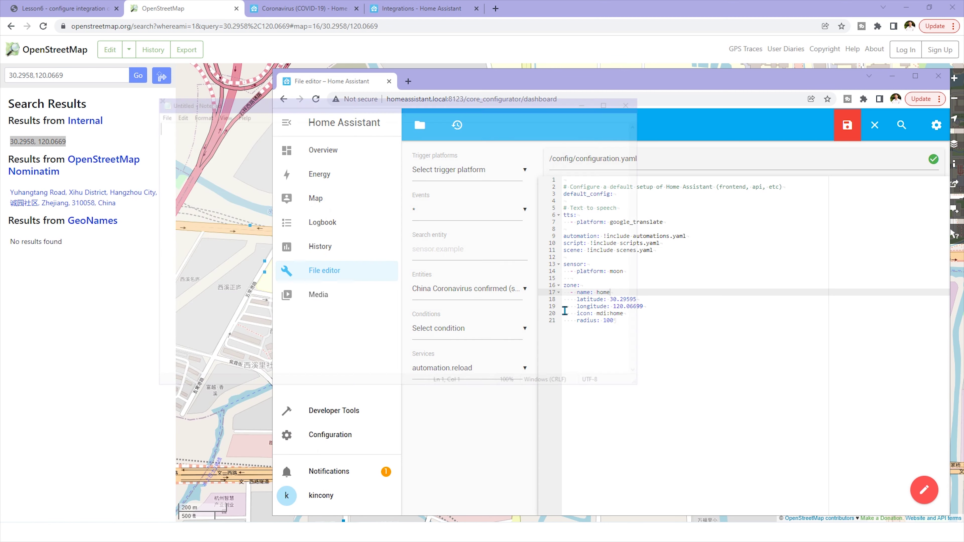
pyautogui.hotkey('ctrl', 'v')
pyautogui.moveTo(273, 107); pyautogui.dragTo(661, 351)
# - Copy the latitude from Notepad and set the home zone's latitude to 30.2958 in configuration.yaml
pyautogui.moveTo(576, 379); pyautogui.dragTo(538, 372)
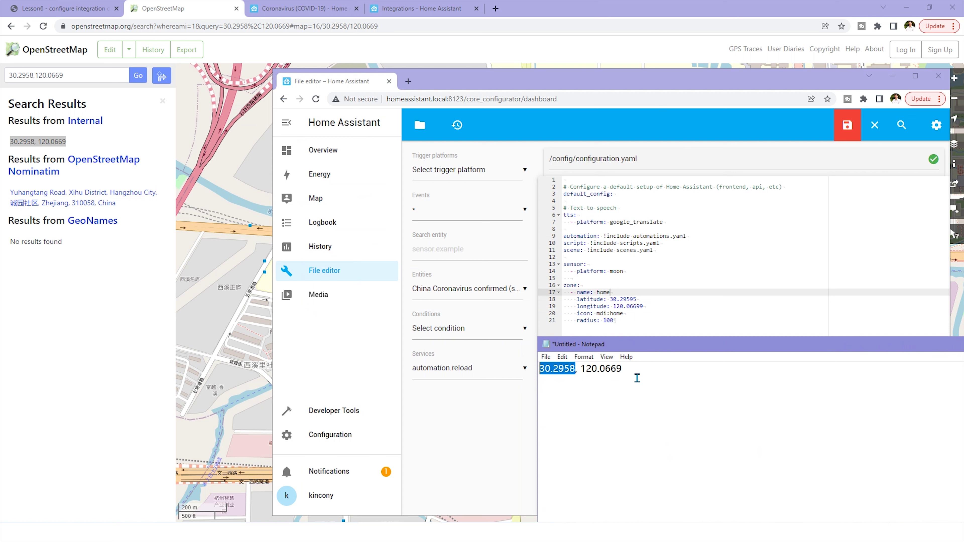
pyautogui.click(647, 300)
pyautogui.press('BackSpace')
pyautogui.hotkey('ctrl', 'v')
pyautogui.hotkey('ctrl', 's')
pyautogui.hotkey('alt', 'Tab')
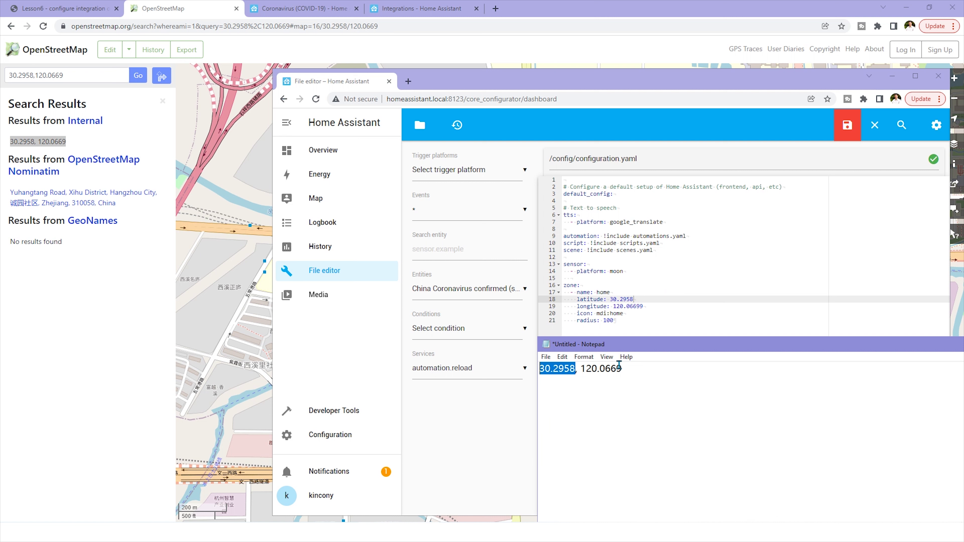
# - Copy the longitude from Notepad and set the home zone's longitude to 120.0669 in configuration.yaml
pyautogui.click(635, 371)
pyautogui.hotkey('shift', 'Left')
pyautogui.hotkey('shift', 'Left')
pyautogui.hotkey('shift', 'Left')
pyautogui.hotkey('shift', 'Left')
pyautogui.hotkey('shift', 'Left')
pyautogui.hotkey('shift', 'Left')
pyautogui.hotkey('shift', 'Left')
pyautogui.hotkey('shift', 'Left')
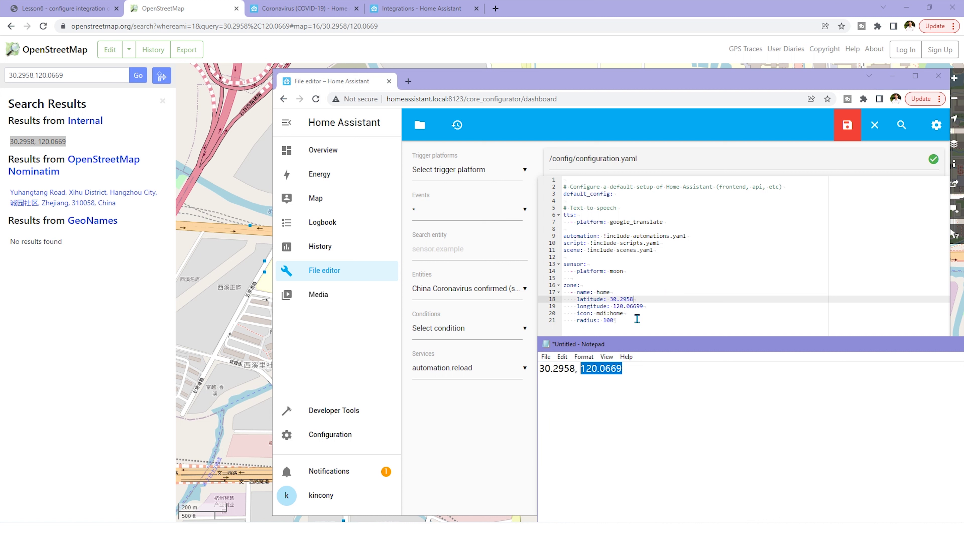
pyautogui.click(657, 303)
pyautogui.write('20.0669')
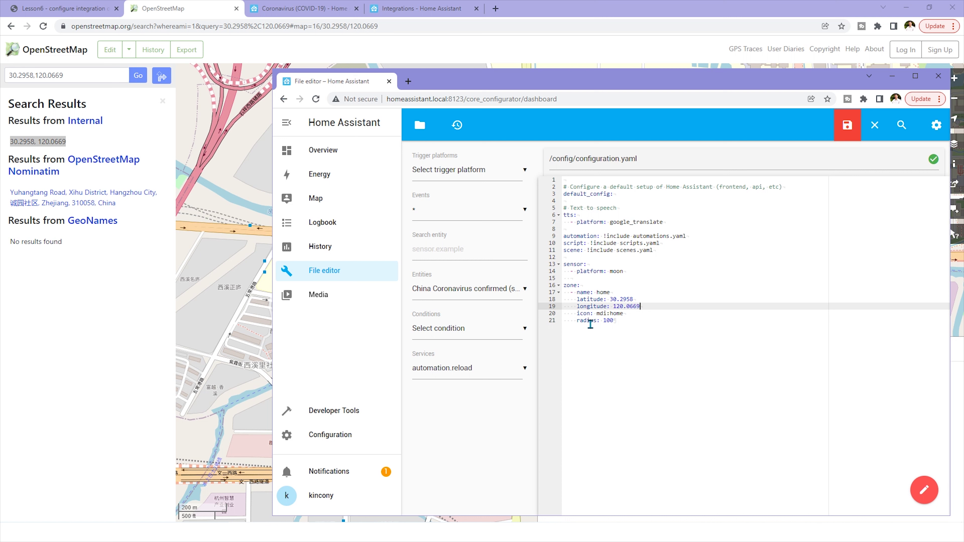
# - Check the moon sensor and home zone entries, including the radius, and save configuration.yaml
pyautogui.click(615, 320)
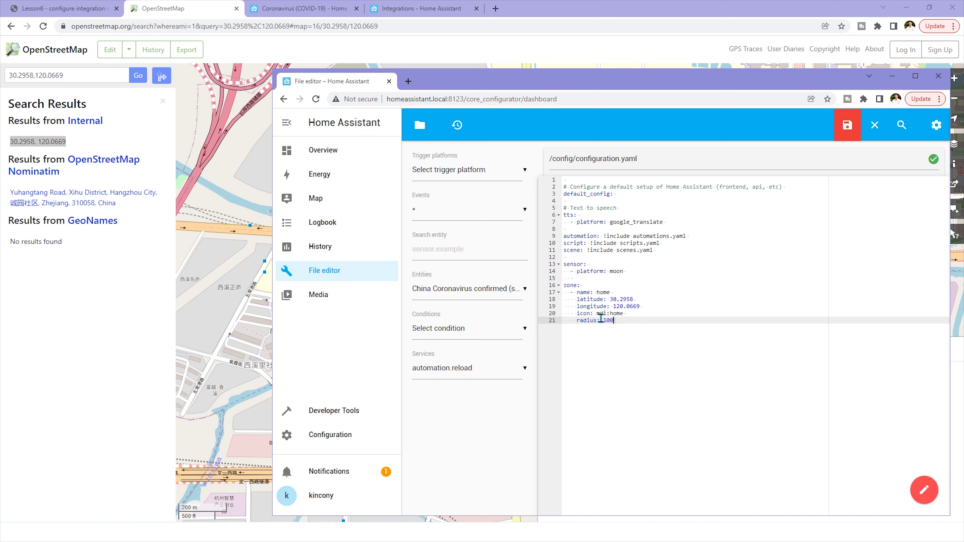
pyautogui.moveTo(641, 320); pyautogui.dragTo(541, 263)
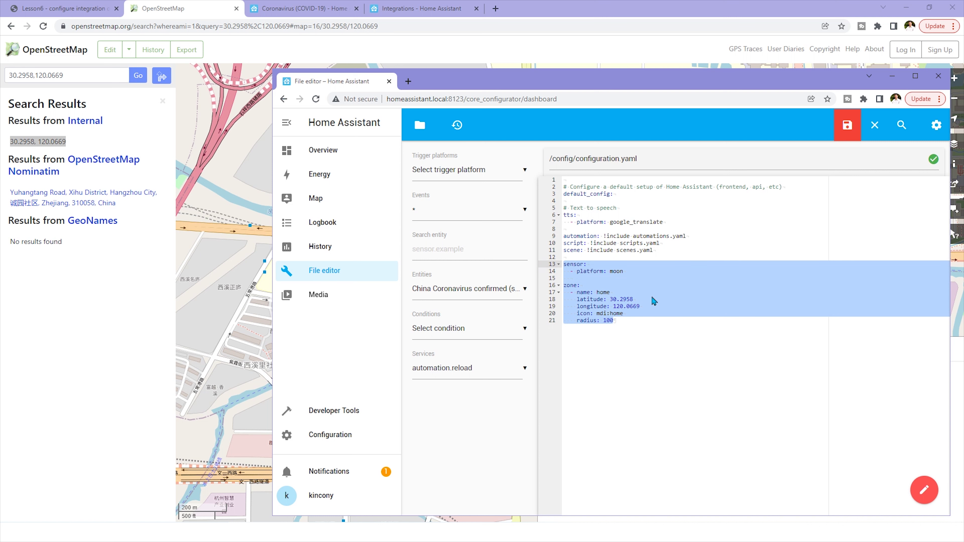
pyautogui.click(622, 306)
pyautogui.click(854, 134)
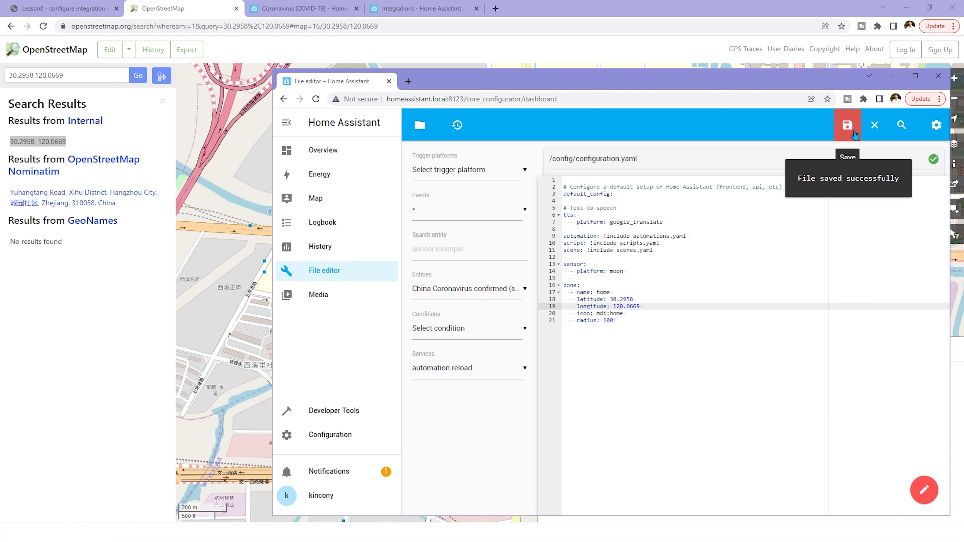
# - Restart the Home Assistant server from its configuration's Server Controls and bring its window back to the front
pyautogui.click(345, 436)
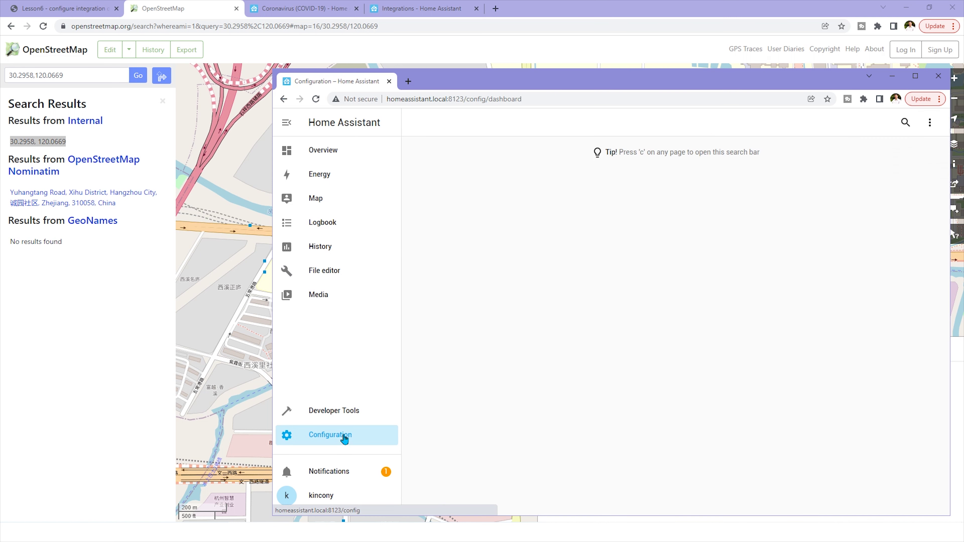
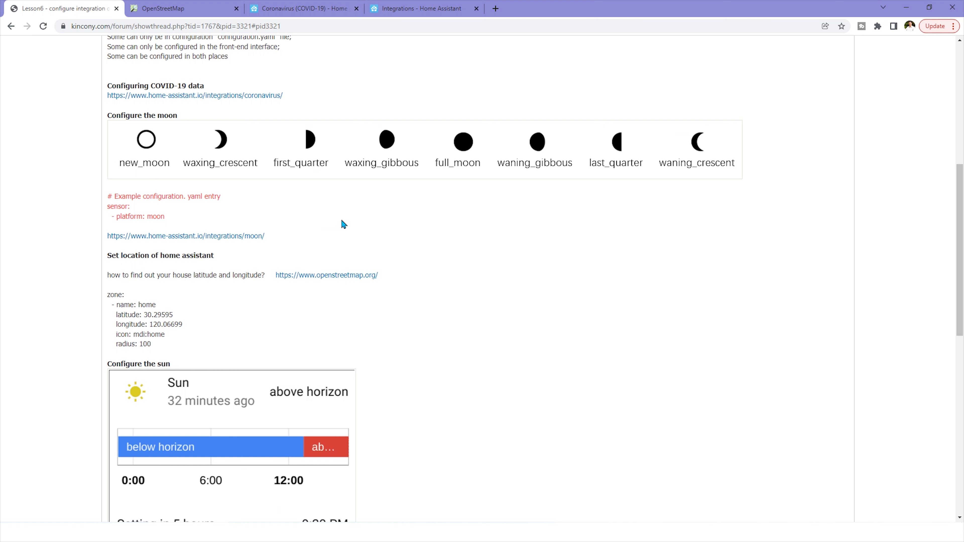
pyautogui.moveTo(281, 532)
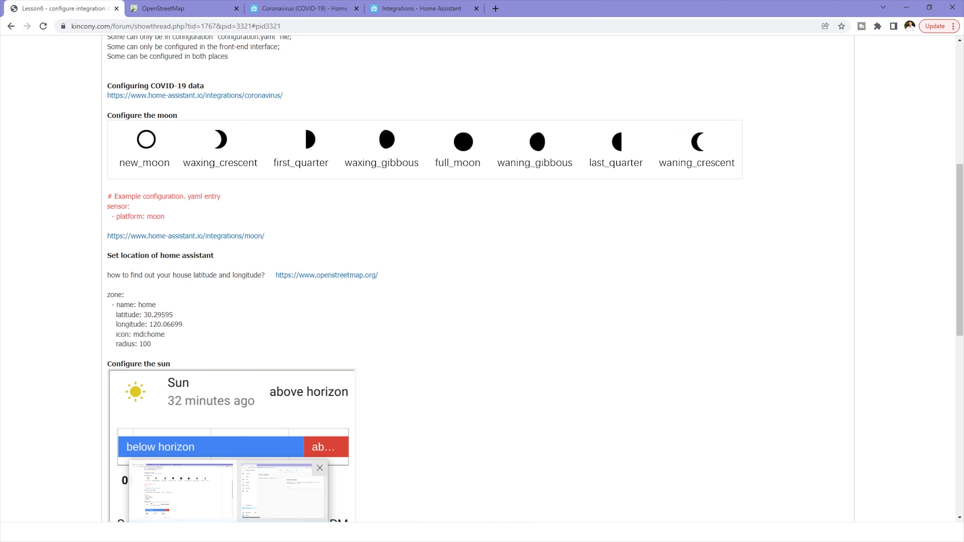
pyautogui.click(305, 505)
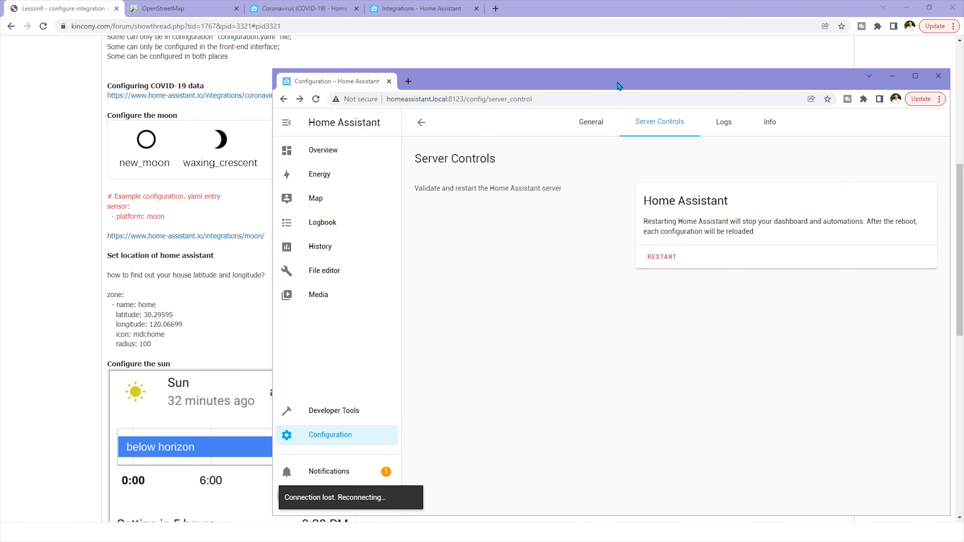
pyautogui.moveTo(618, 82); pyautogui.dragTo(619, 84)
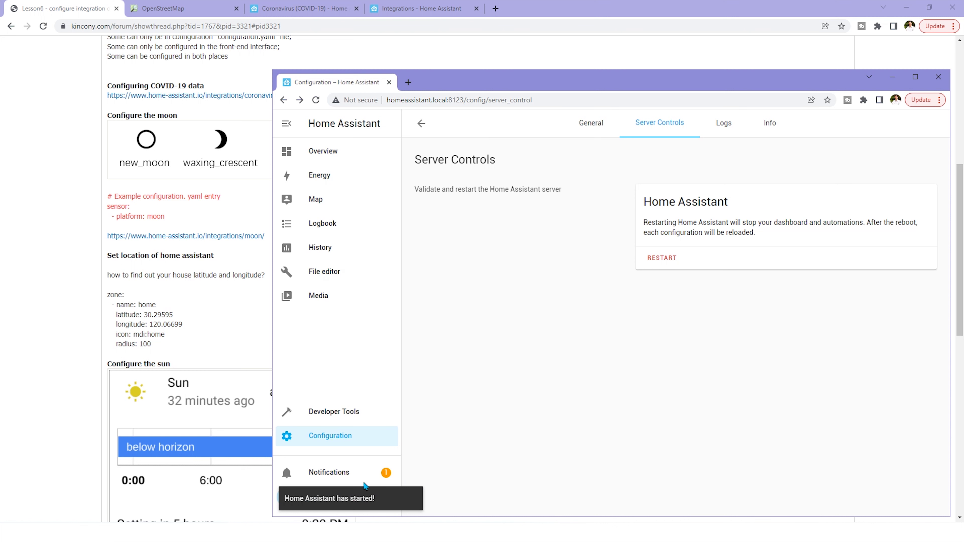
# - Add a Glance card with Moon, China Coronavirus confirmed and China Coronavirus deaths to the Home dashboard
pyautogui.click(330, 151)
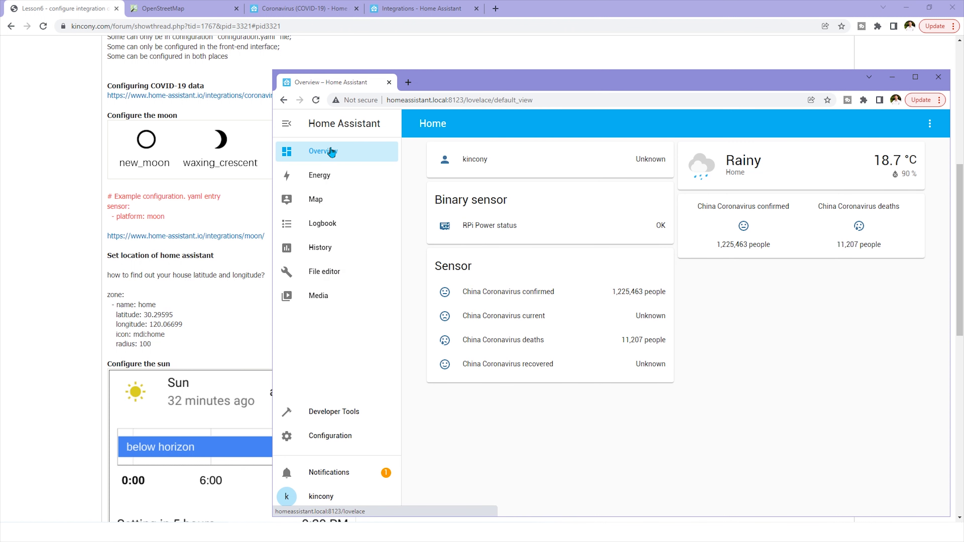
pyautogui.click(929, 123)
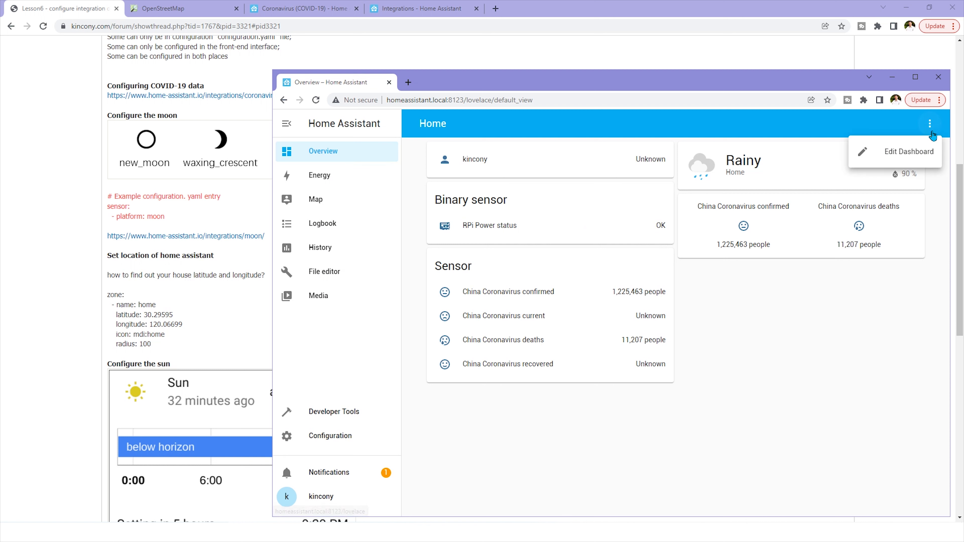
pyautogui.click(924, 151)
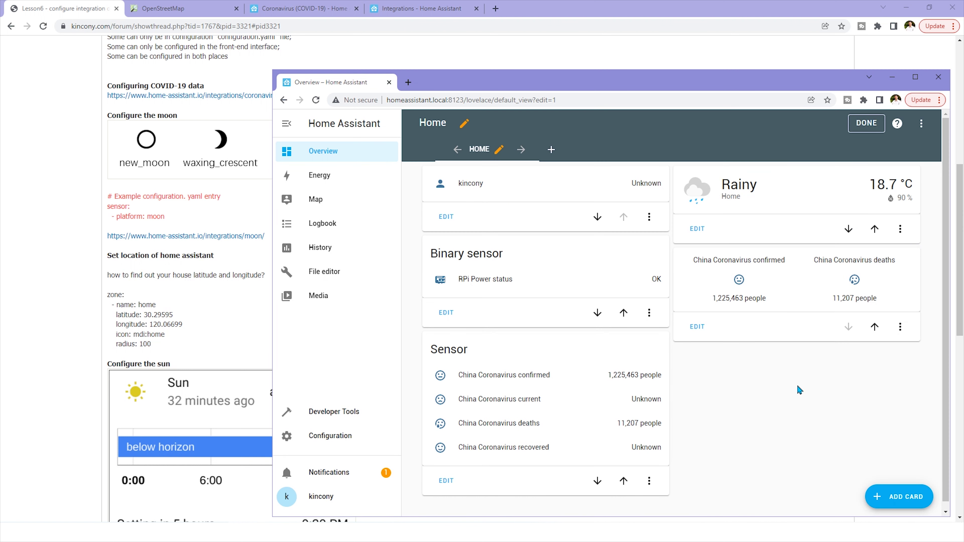
pyautogui.click(908, 500)
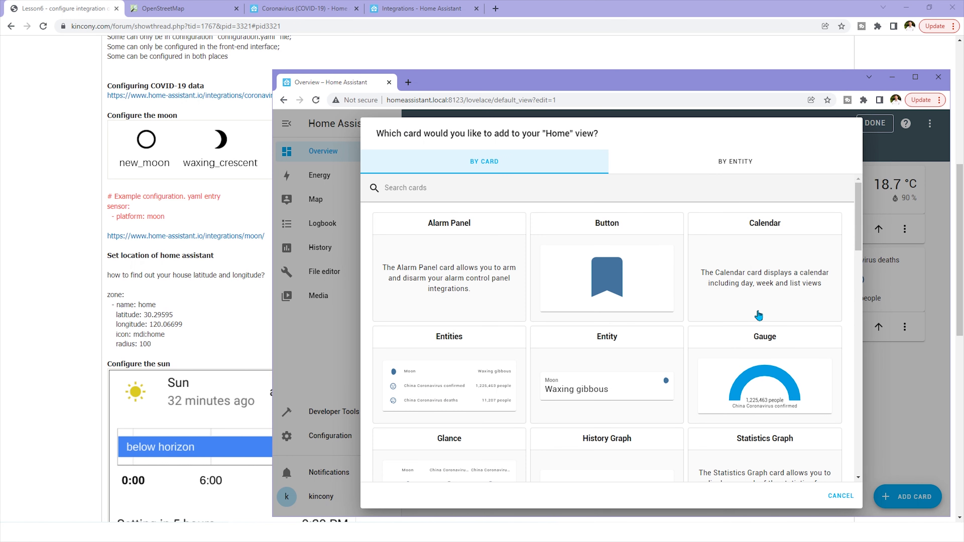
pyautogui.scroll(-1, 693, 332)
pyautogui.scroll(-1, 693, 333)
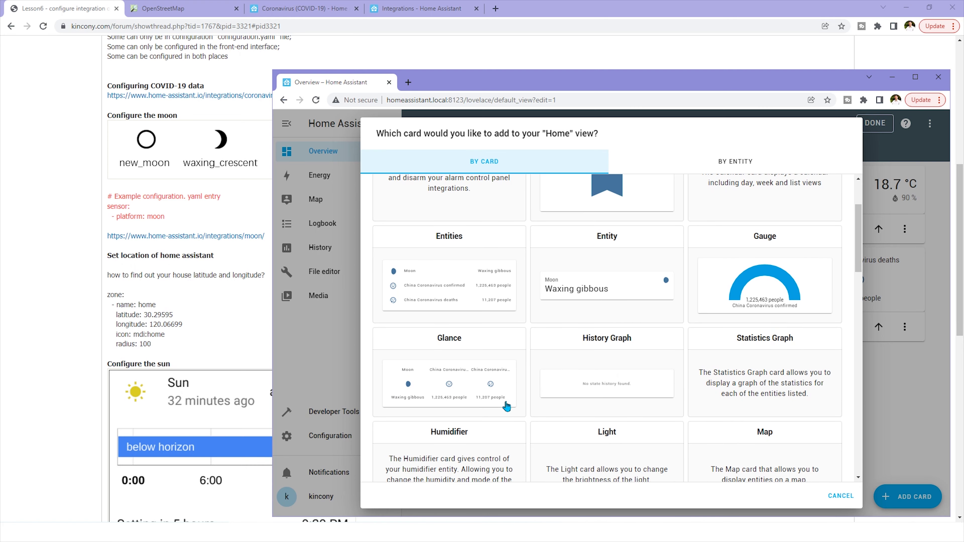
pyautogui.click(455, 381)
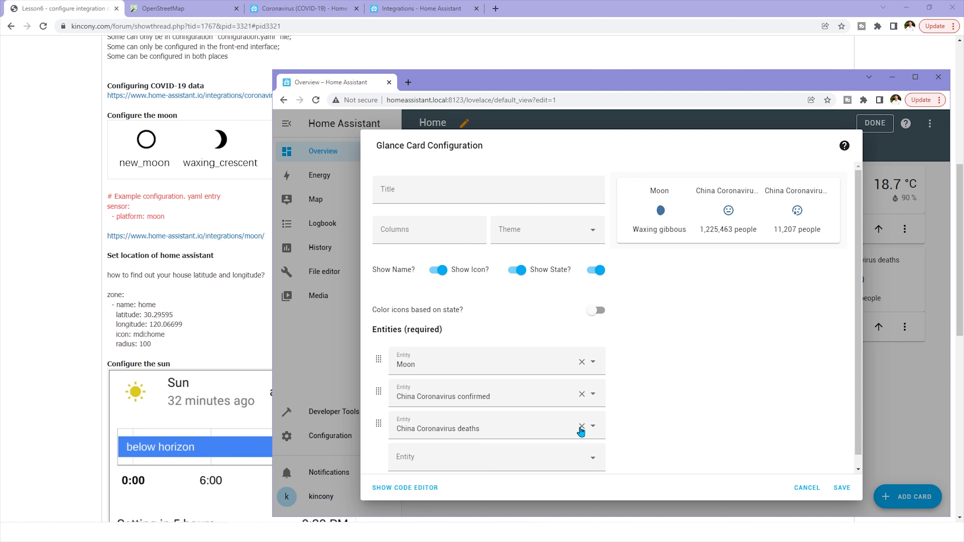
pyautogui.click(839, 489)
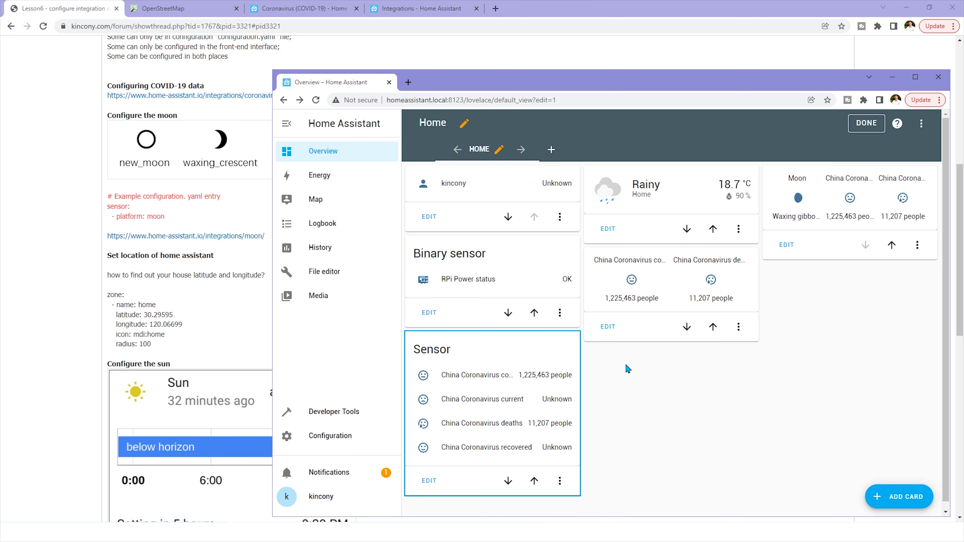
# - Remove both China Coronavirus entities from the new Glance card, keeping only Moon, then save it and finish editing the dashboard
pyautogui.click(787, 246)
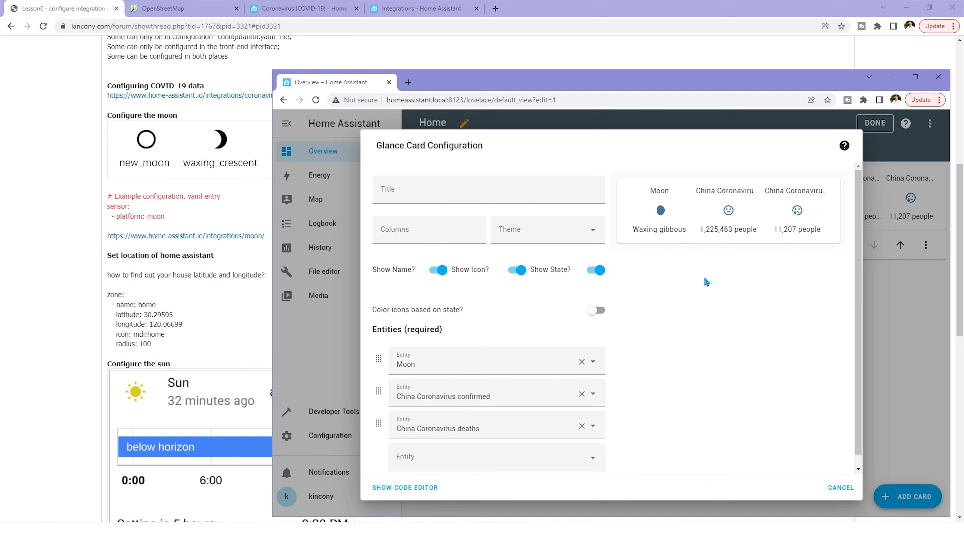
pyautogui.click(583, 429)
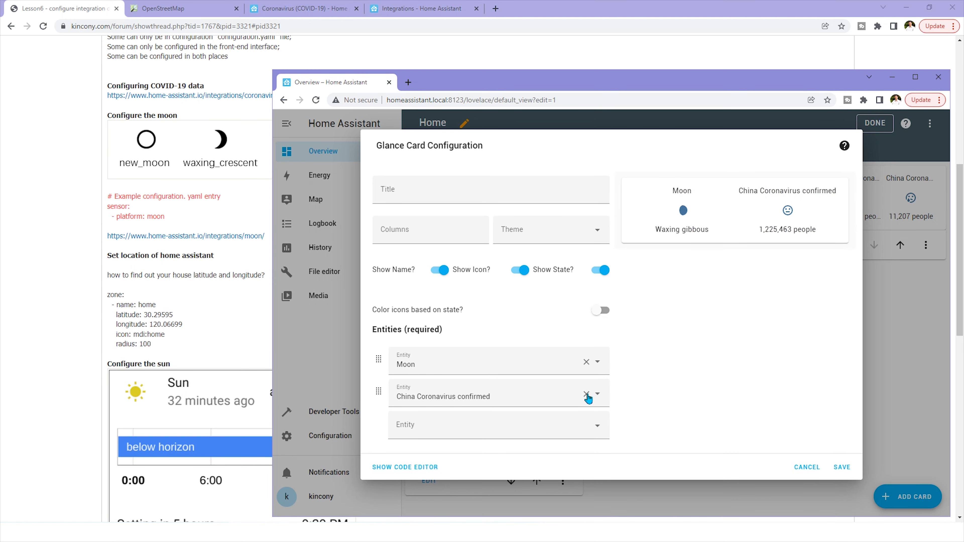
pyautogui.click(583, 397)
pyautogui.click(842, 435)
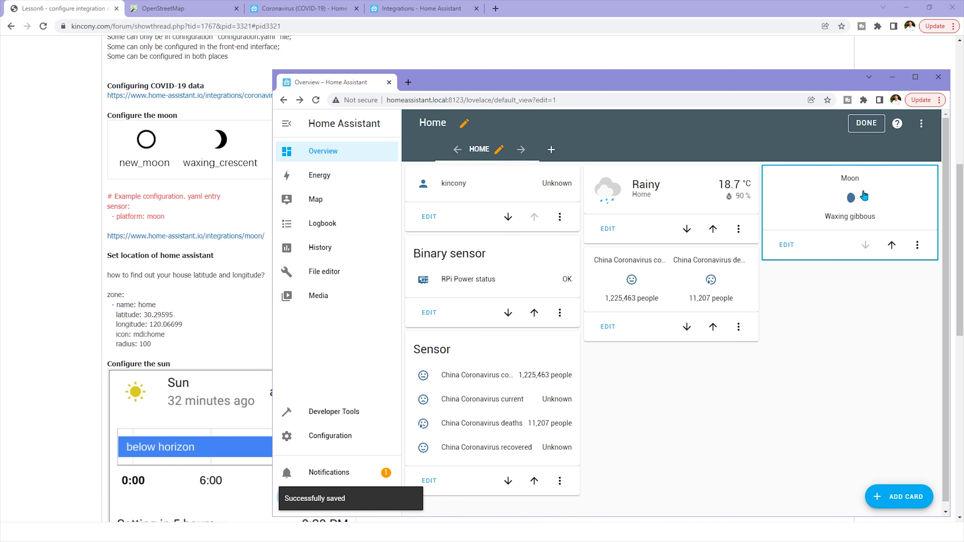
pyautogui.click(873, 123)
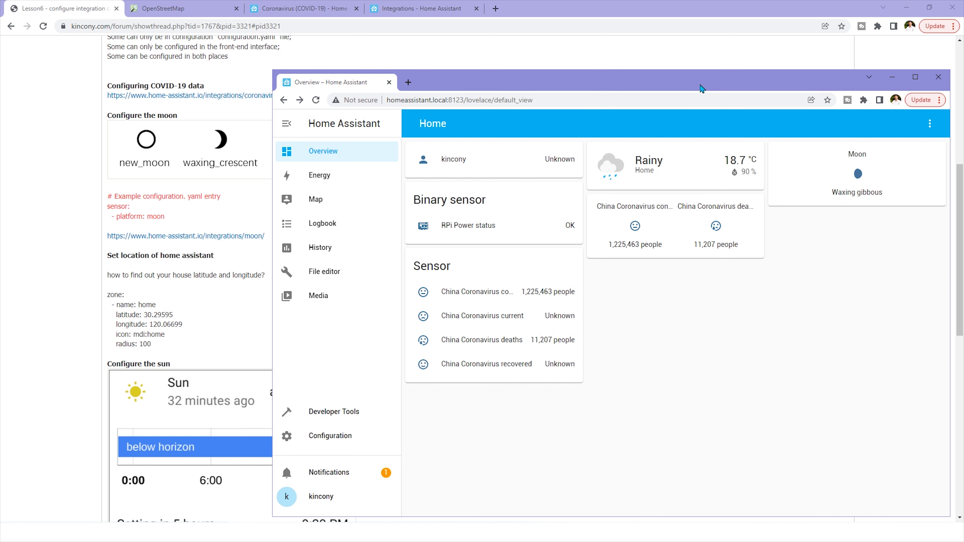
# - Return to the lesson page and compare the dashboard's moon state with the moon phase chart
pyautogui.moveTo(698, 88); pyautogui.dragTo(719, 97)
pyautogui.click(28, 162)
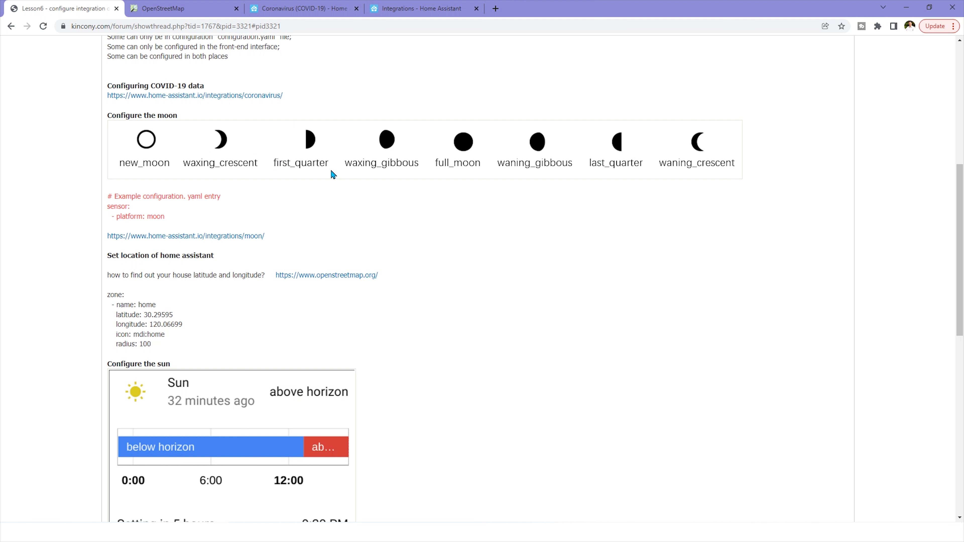
pyautogui.scroll(2, 198, 229)
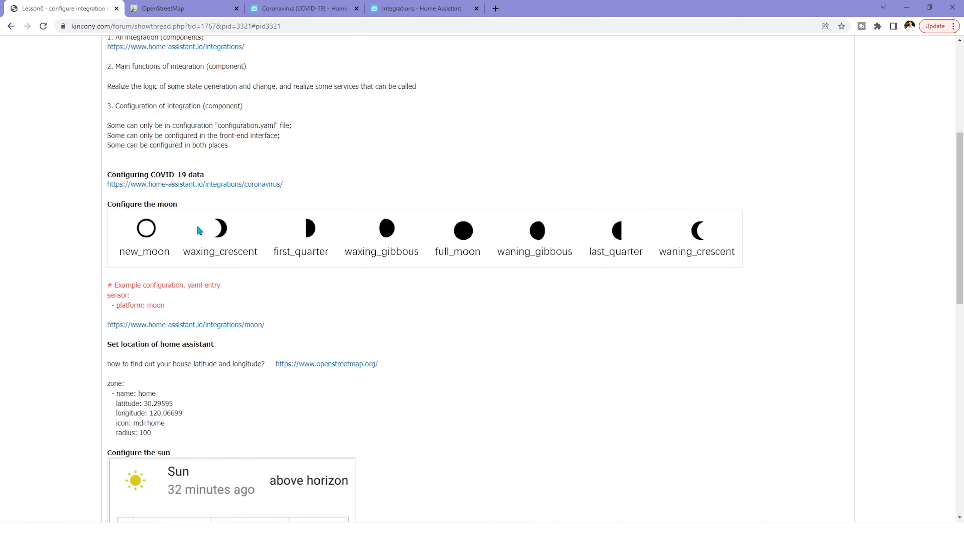
# - Read through the lesson page from the moon phase chart to the sun configuration section
pyautogui.scroll(3, 254, 252)
pyautogui.scroll(-1, 334, 256)
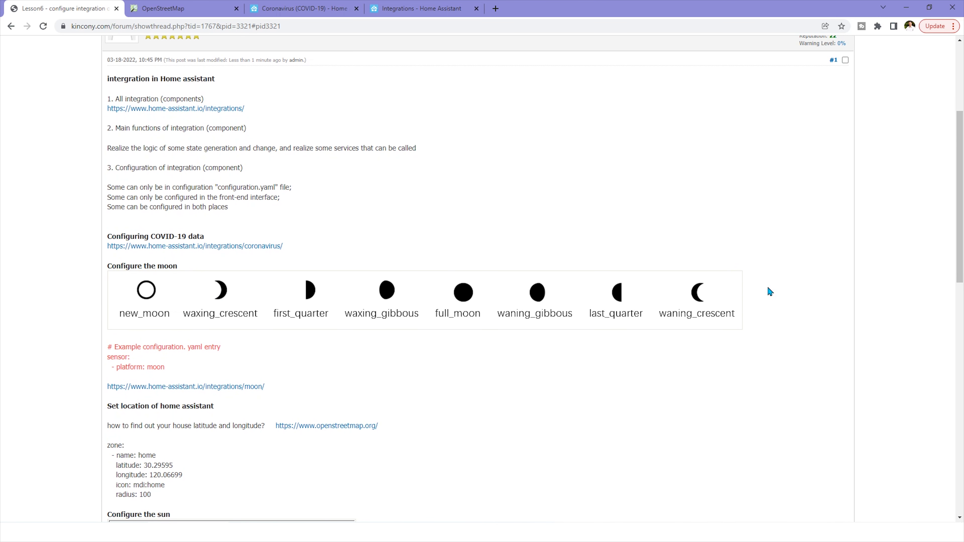
pyautogui.scroll(-4, 249, 339)
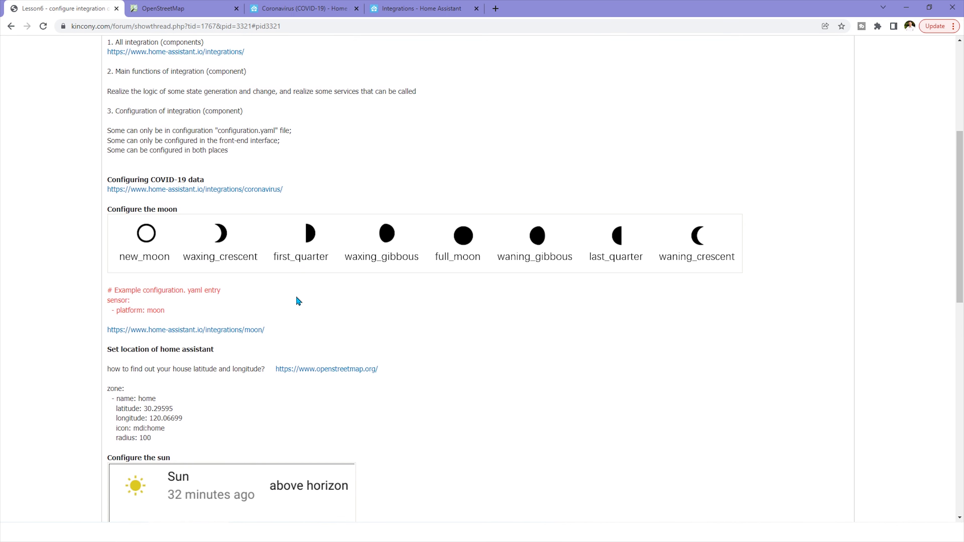
pyautogui.scroll(-1, 264, 289)
pyautogui.scroll(1, 304, 230)
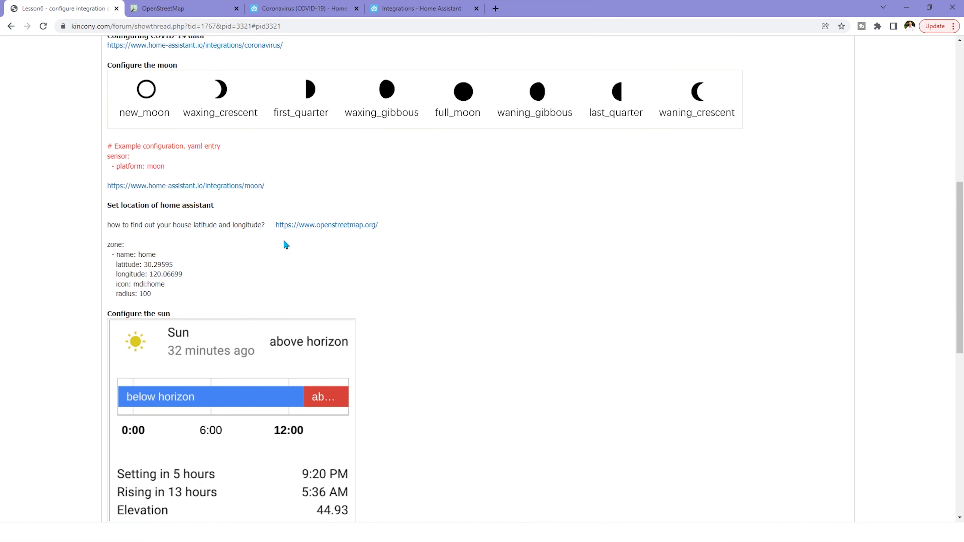
pyautogui.scroll(-1, 241, 275)
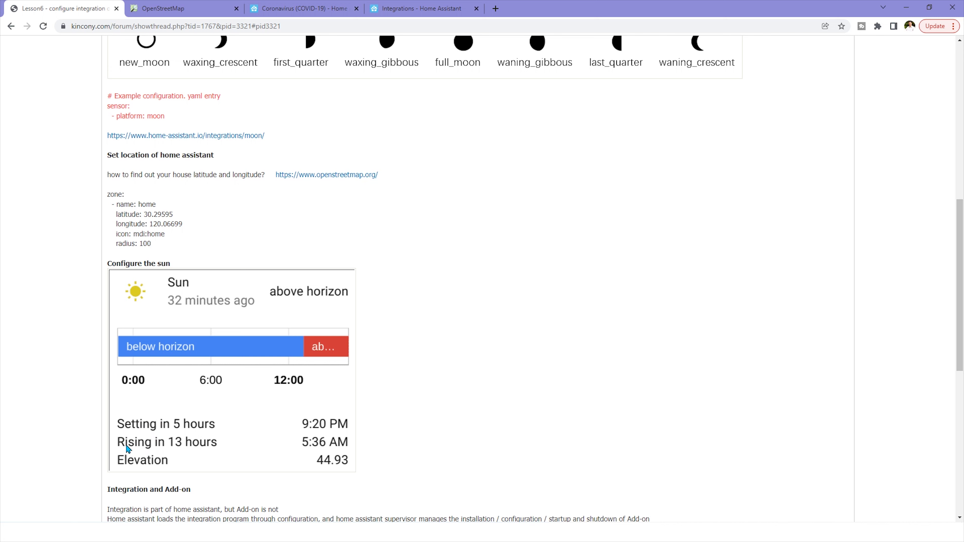
pyautogui.scroll(-1, 372, 277)
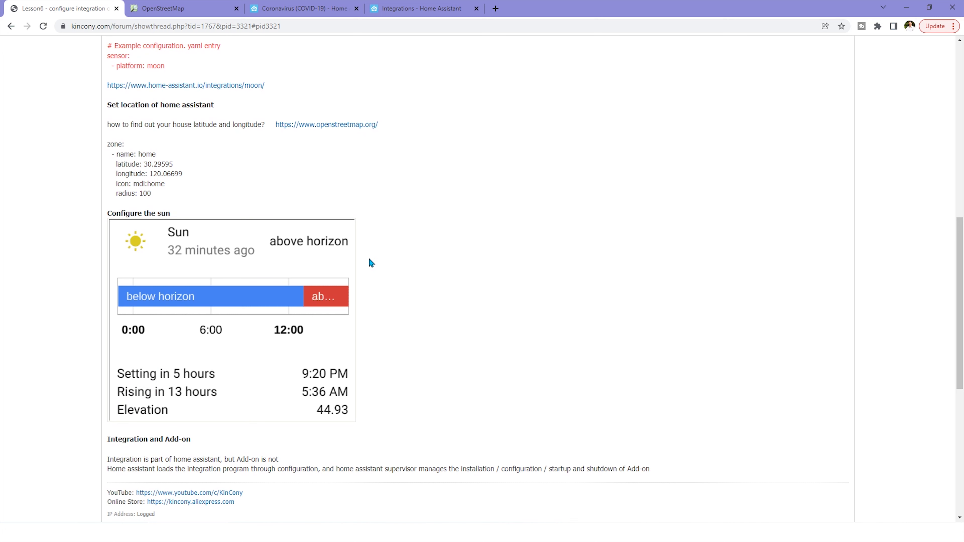
pyautogui.scroll(1, 370, 262)
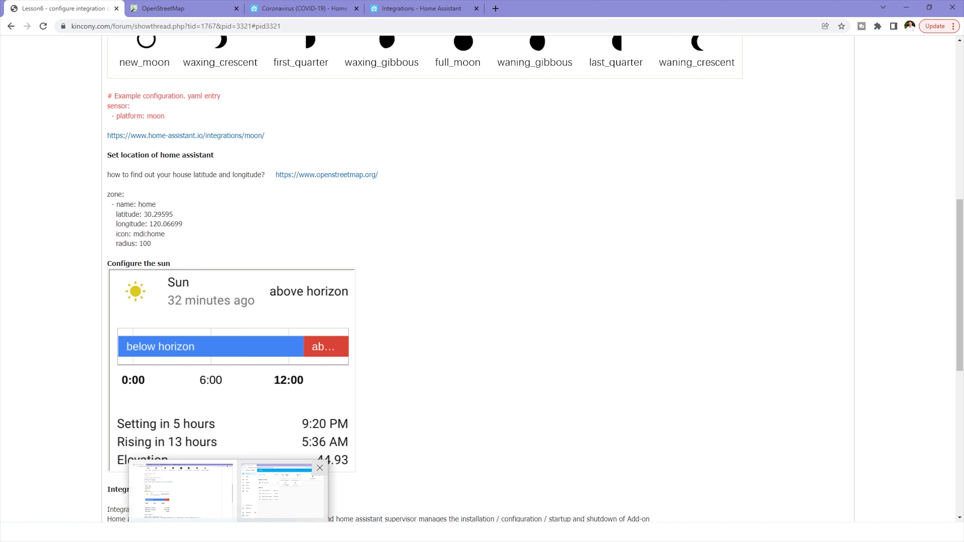
# - Switch to the Home Assistant window and examine the default_config entry of configuration.yaml in the file editor
pyautogui.click(315, 503)
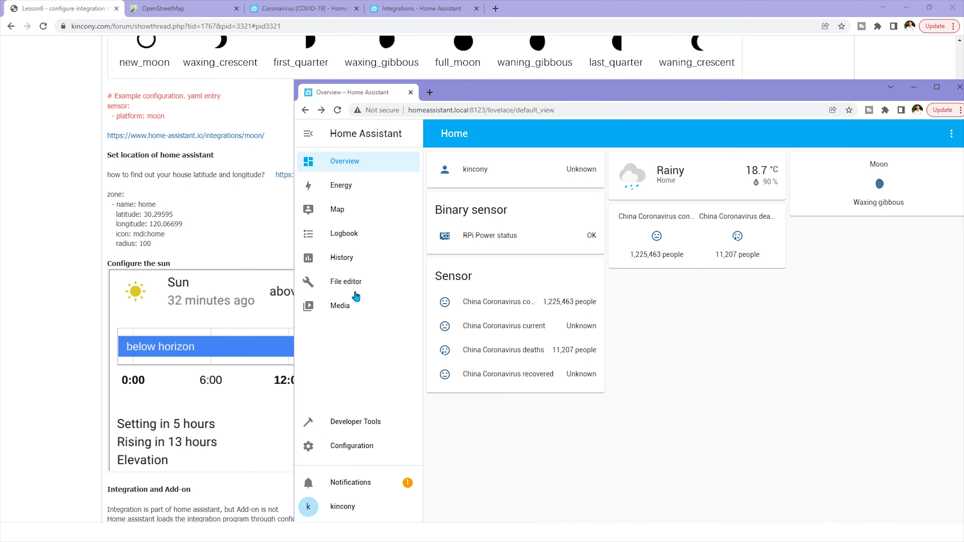
pyautogui.click(358, 450)
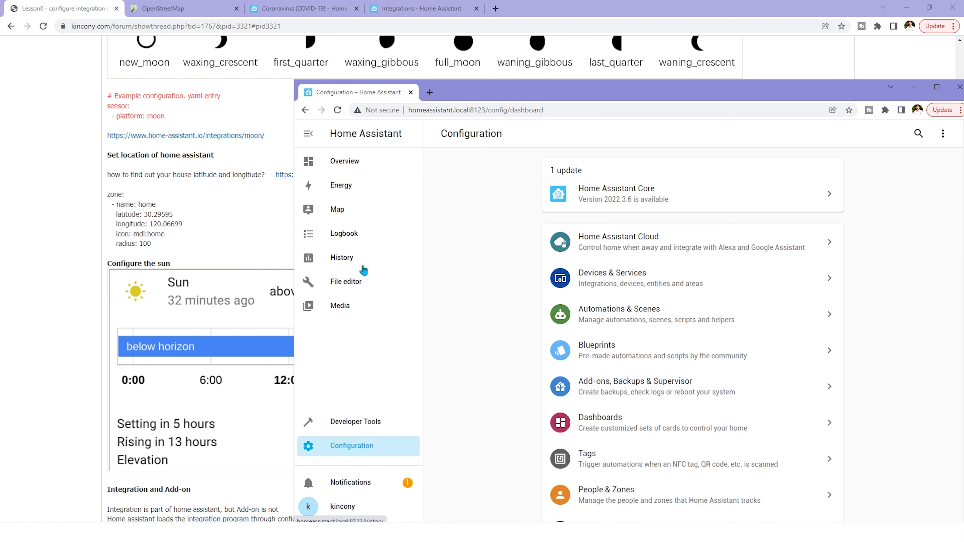
pyautogui.click(360, 282)
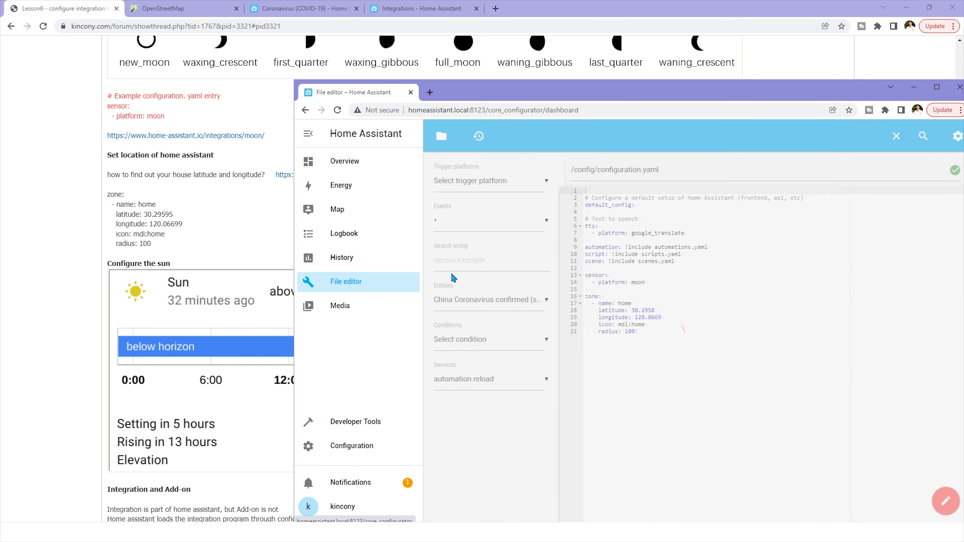
pyautogui.moveTo(645, 206); pyautogui.dragTo(583, 206)
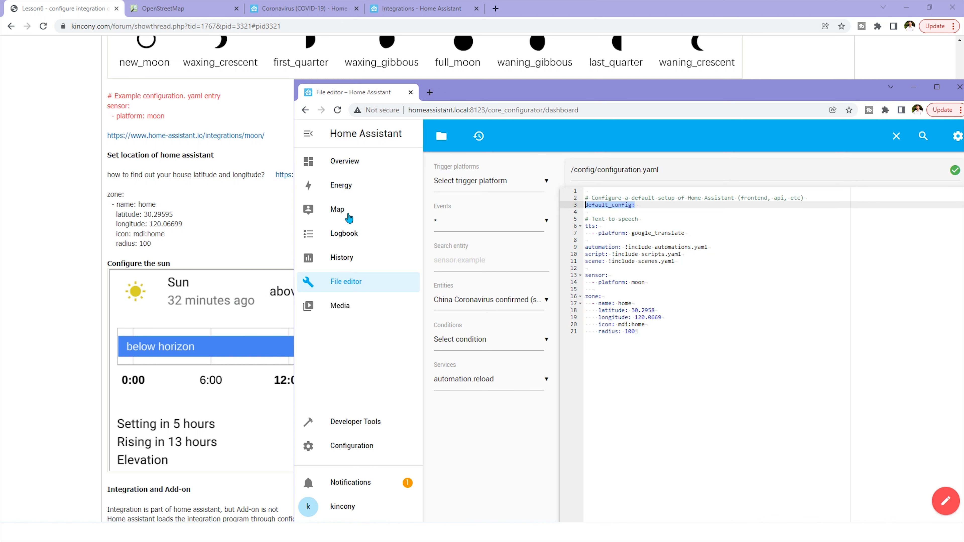
# - Start editing the Home dashboard and open the selection of cards to add
pyautogui.click(354, 162)
pyautogui.click(950, 133)
pyautogui.click(947, 161)
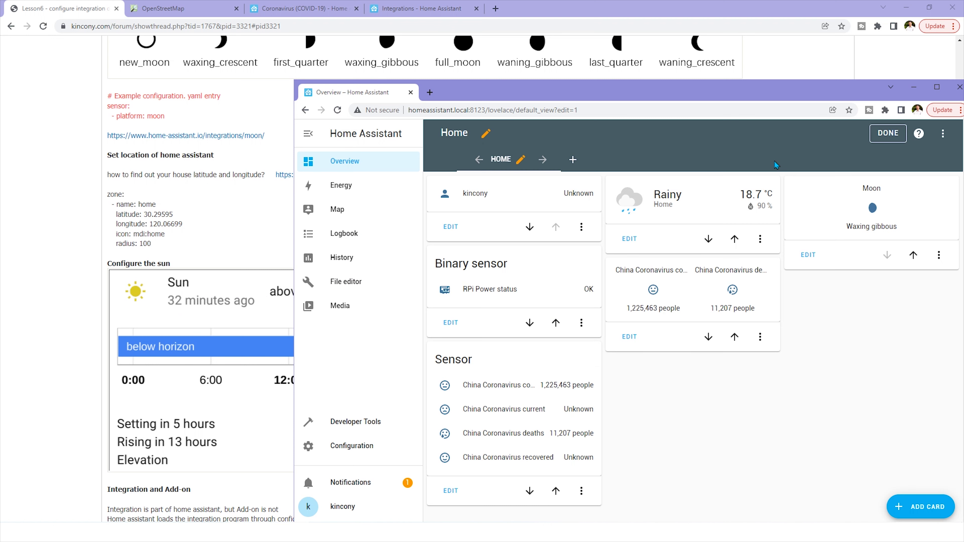
pyautogui.click(924, 508)
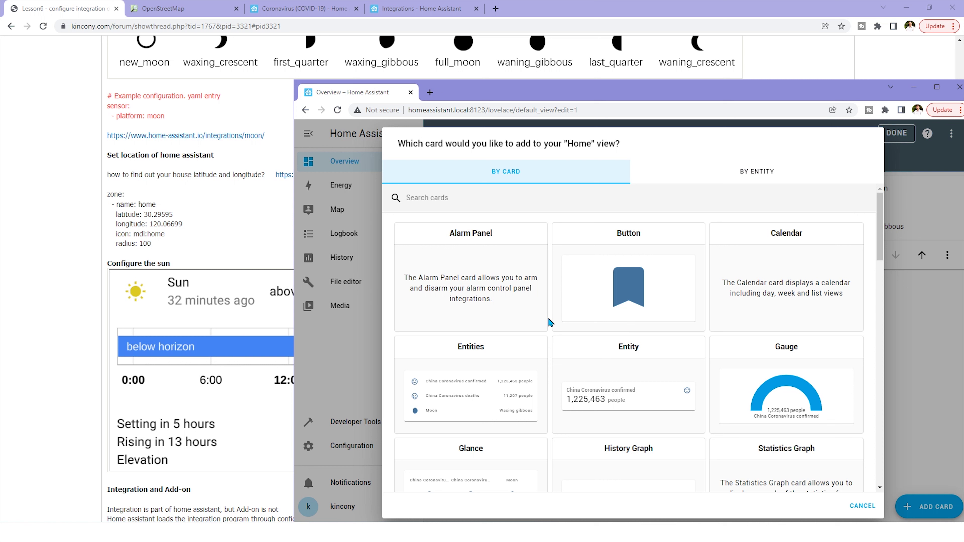
# - Try to find a matching card type by searching for "sun", and clear the search
pyautogui.click(431, 197)
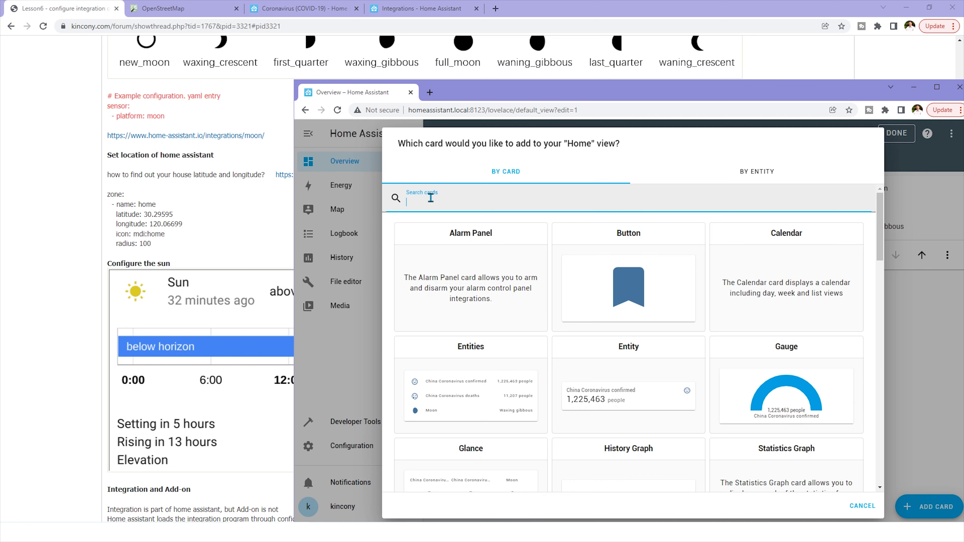
pyautogui.write('sun')
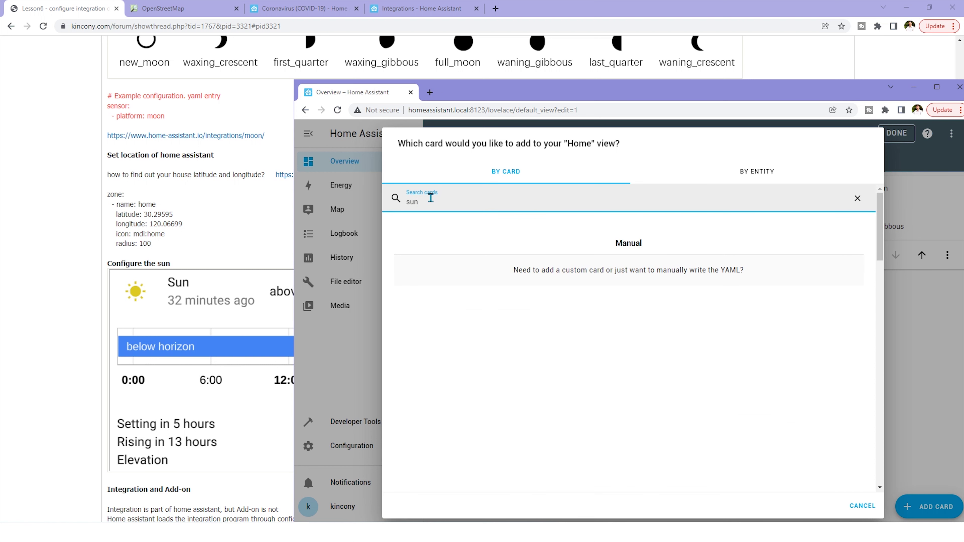
pyautogui.press('BackSpace')
pyautogui.press('BackSpace')
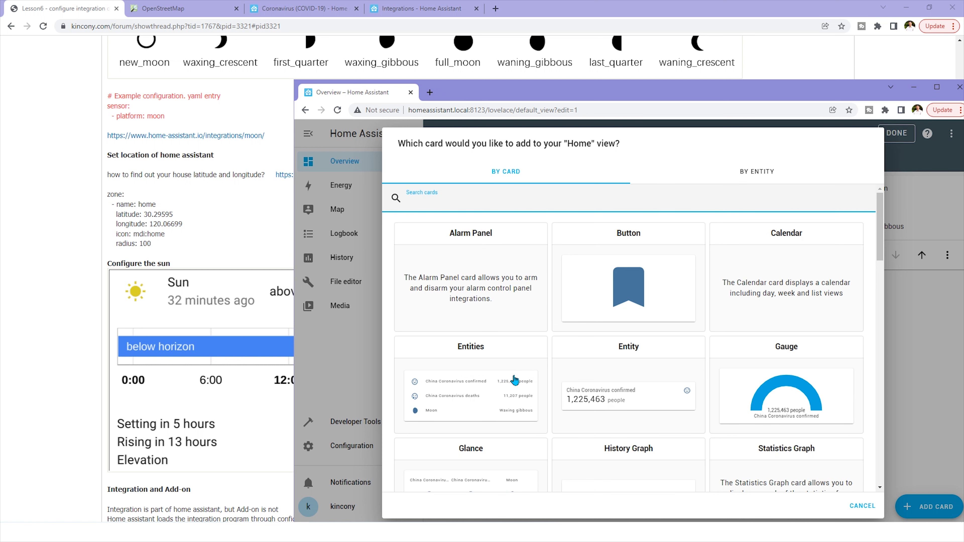
# - Add an Entity card showing the Sun entity to the Home dashboard, save it and finish editing
pyautogui.click(645, 380)
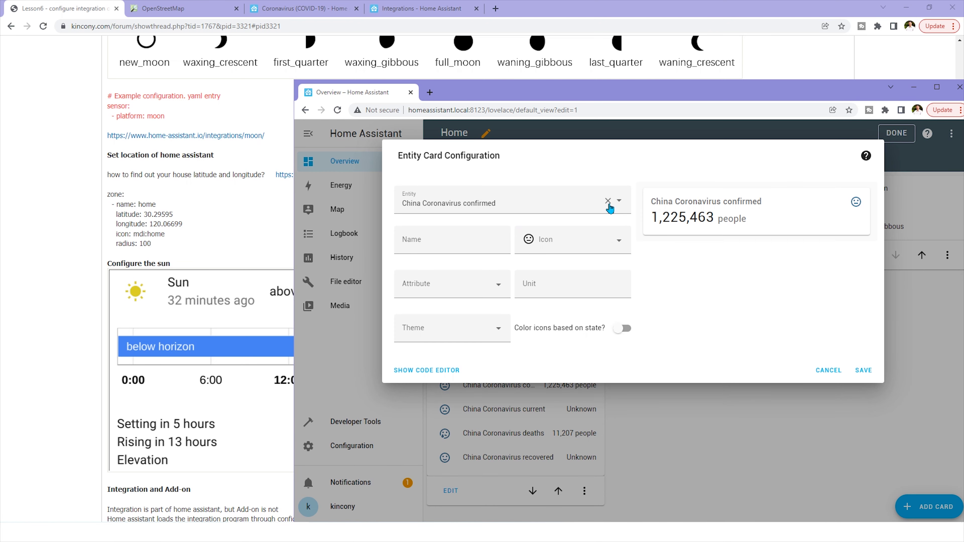
pyautogui.click(608, 205)
pyautogui.click(617, 200)
pyautogui.write('s')
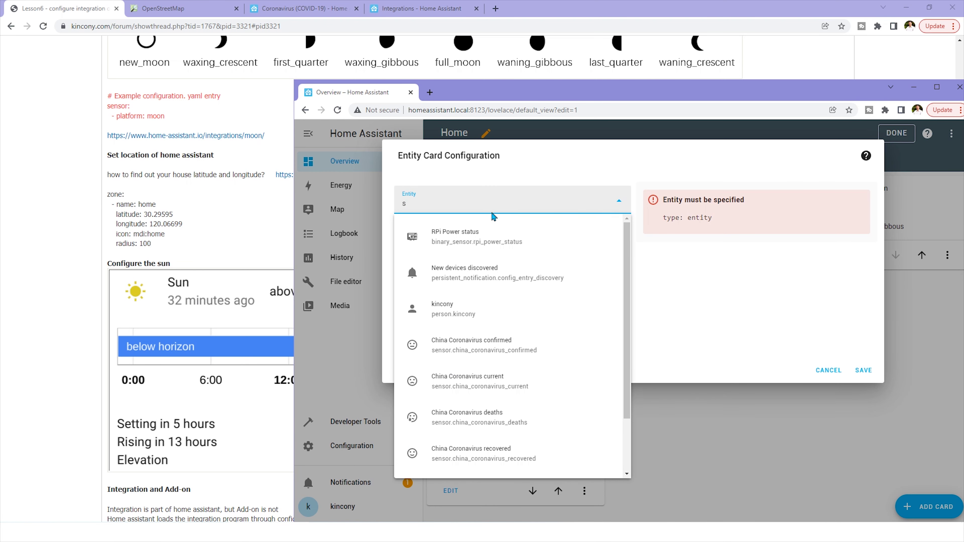
pyautogui.write('un')
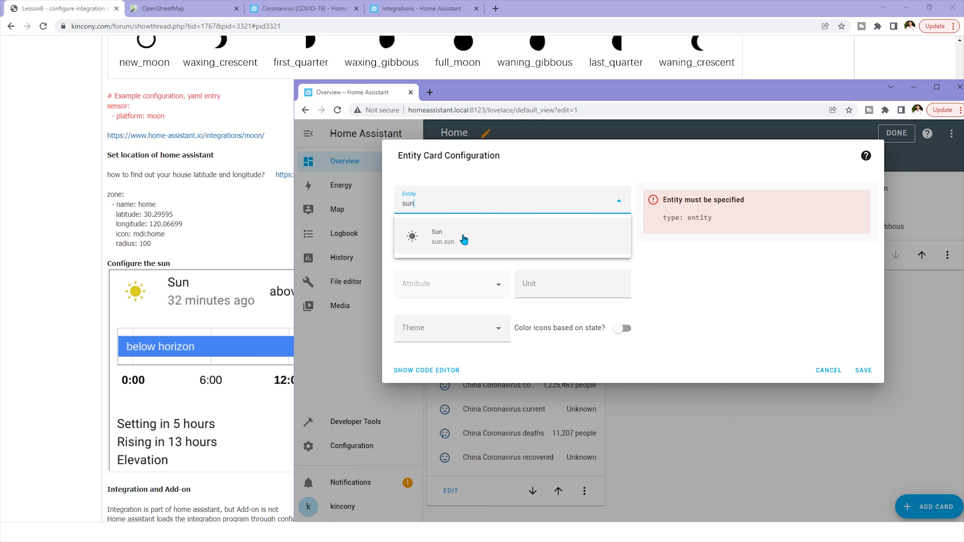
pyautogui.click(444, 239)
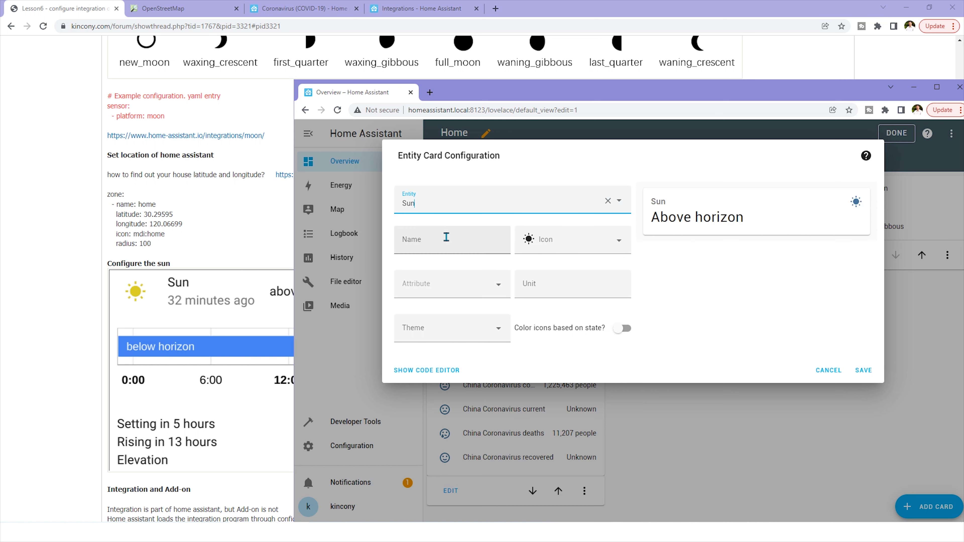
pyautogui.click(860, 377)
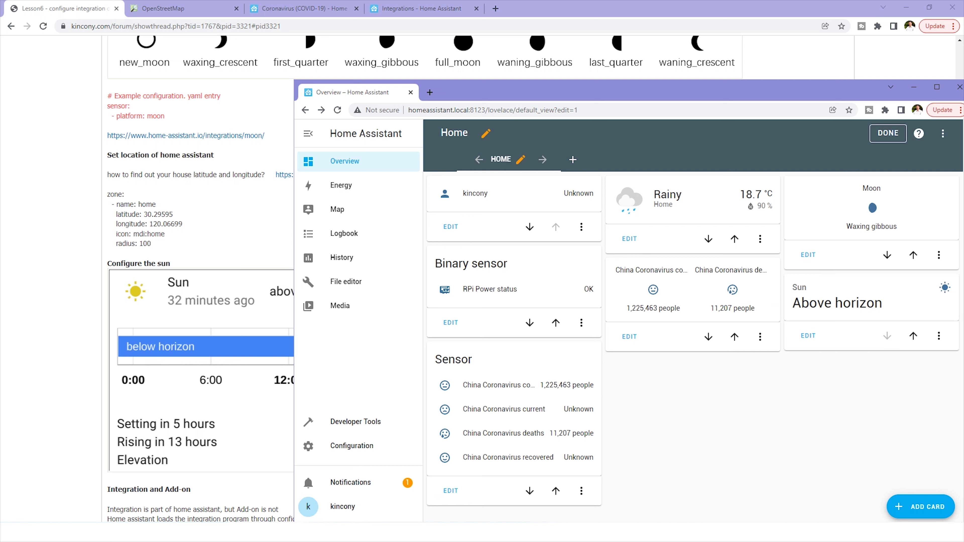
pyautogui.click(888, 135)
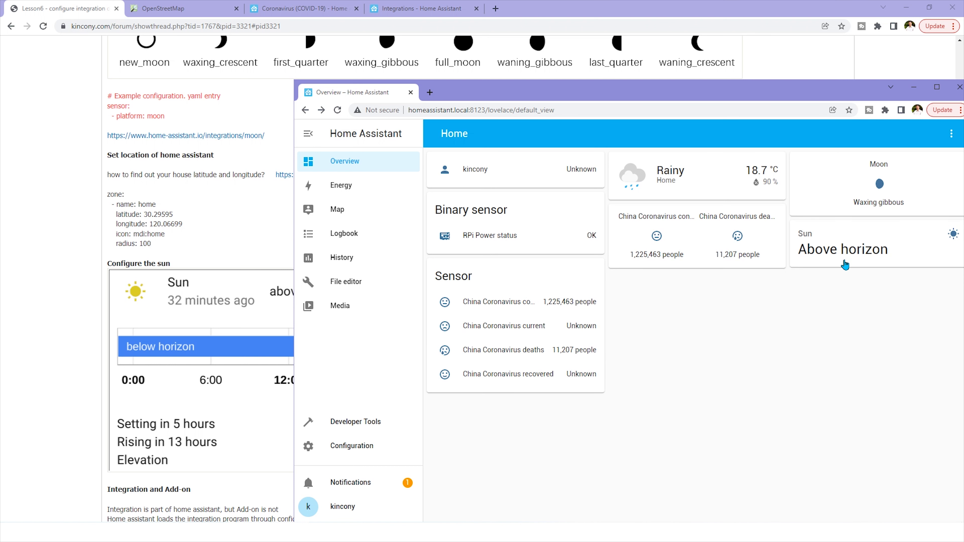
# - Examine the setting and rising times in the Sun card's details and close the details
pyautogui.rightClick(891, 242)
pyautogui.click(873, 240)
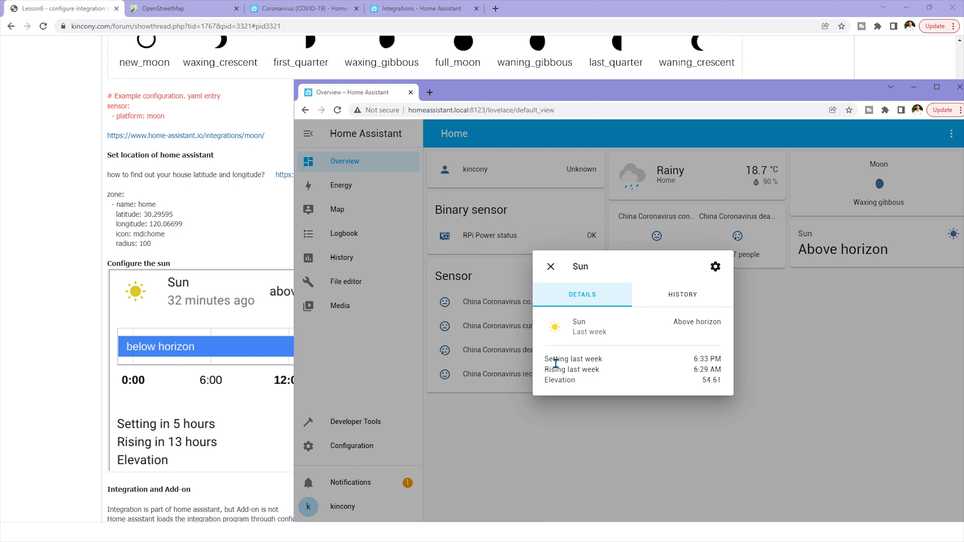
pyautogui.moveTo(546, 359); pyautogui.dragTo(563, 369)
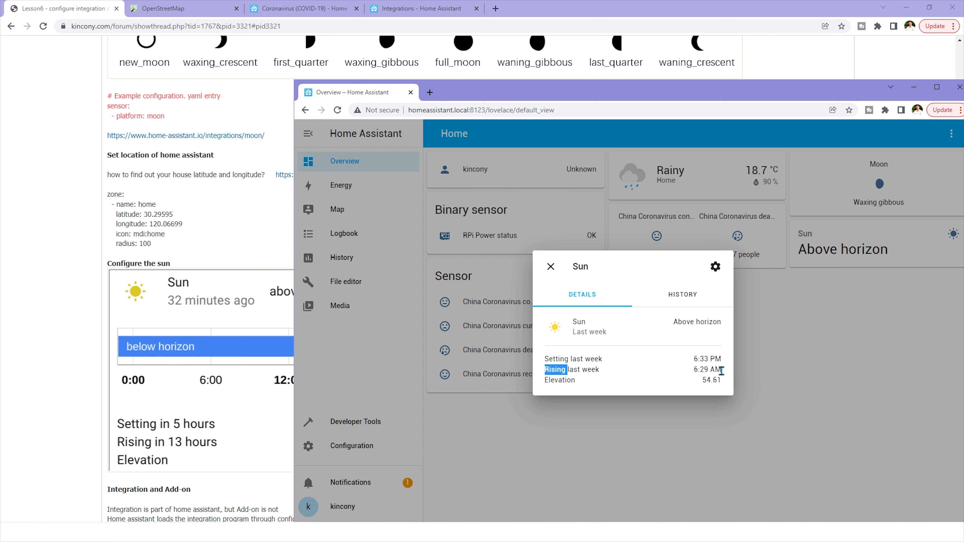
pyautogui.click(716, 359)
pyautogui.click(550, 266)
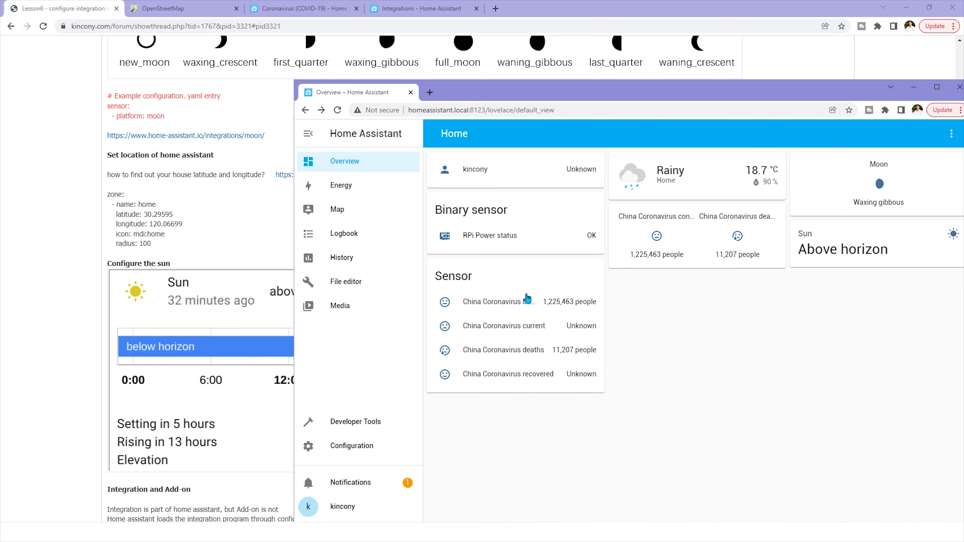
# - Return to the lesson page and read the Integration and Add-on section about how the two differ
pyautogui.click(67, 376)
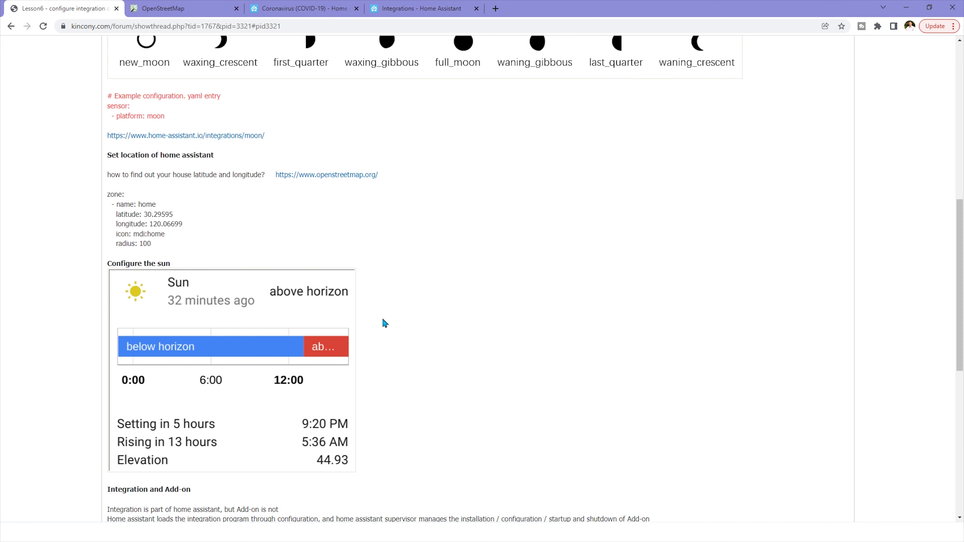
pyautogui.scroll(-4, 382, 317)
pyautogui.scroll(1, 382, 306)
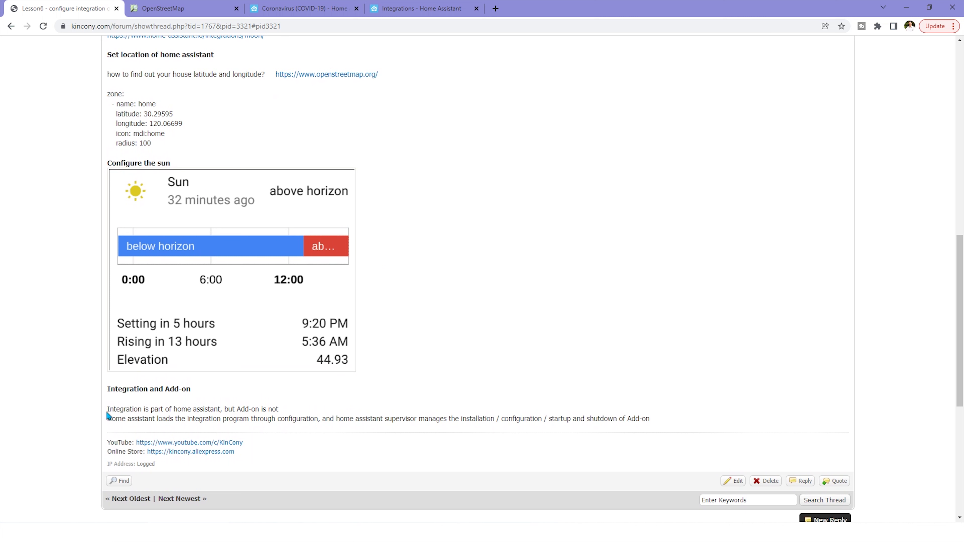
pyautogui.moveTo(110, 410); pyautogui.dragTo(225, 409)
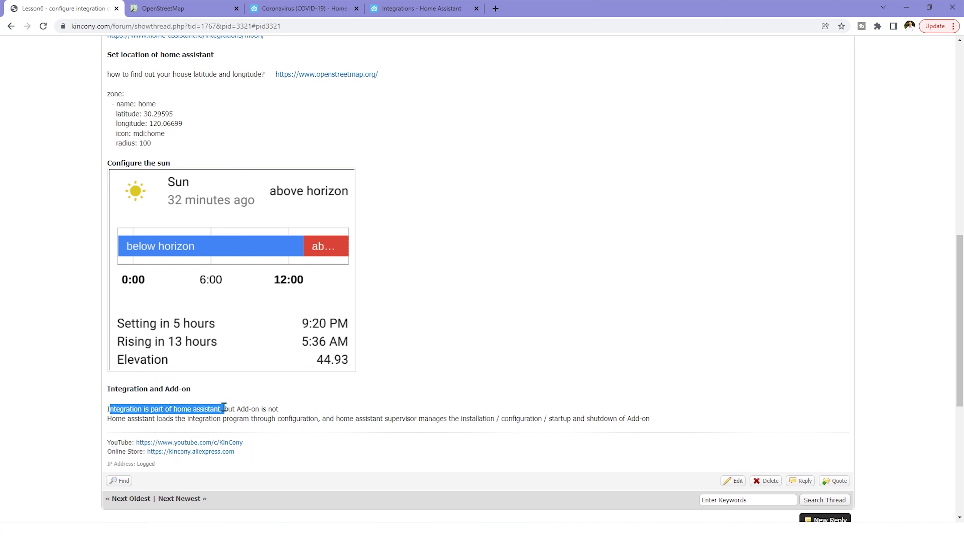
pyautogui.click(231, 407)
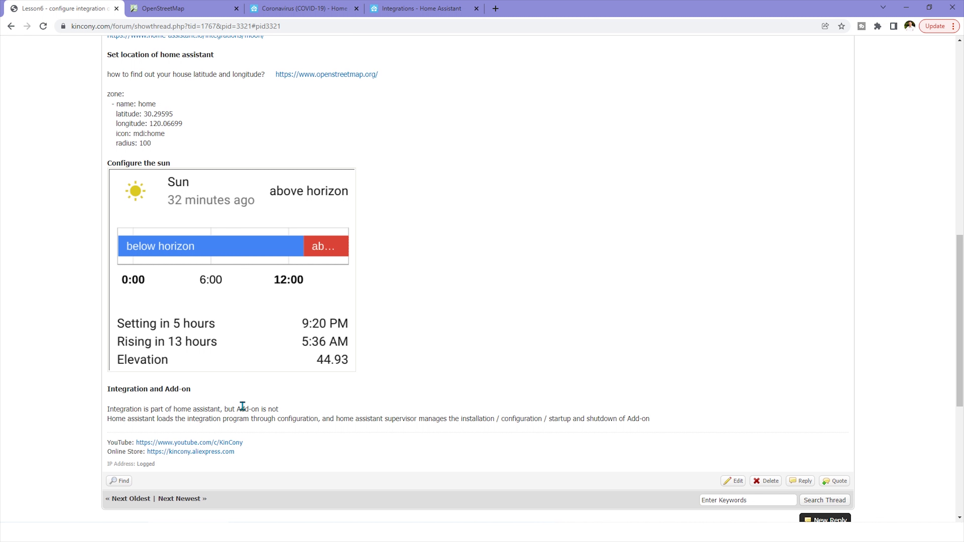
pyautogui.moveTo(239, 406); pyautogui.dragTo(282, 410)
pyautogui.click(243, 409)
pyautogui.moveTo(321, 420); pyautogui.dragTo(279, 421)
pyautogui.click(340, 417)
pyautogui.moveTo(340, 420); pyautogui.dragTo(415, 422)
pyautogui.click(454, 419)
pyautogui.tripleClick(627, 418)
pyautogui.doubleClick(627, 418)
pyautogui.moveTo(109, 409); pyautogui.dragTo(142, 409)
pyautogui.scroll(10, 413, 365)
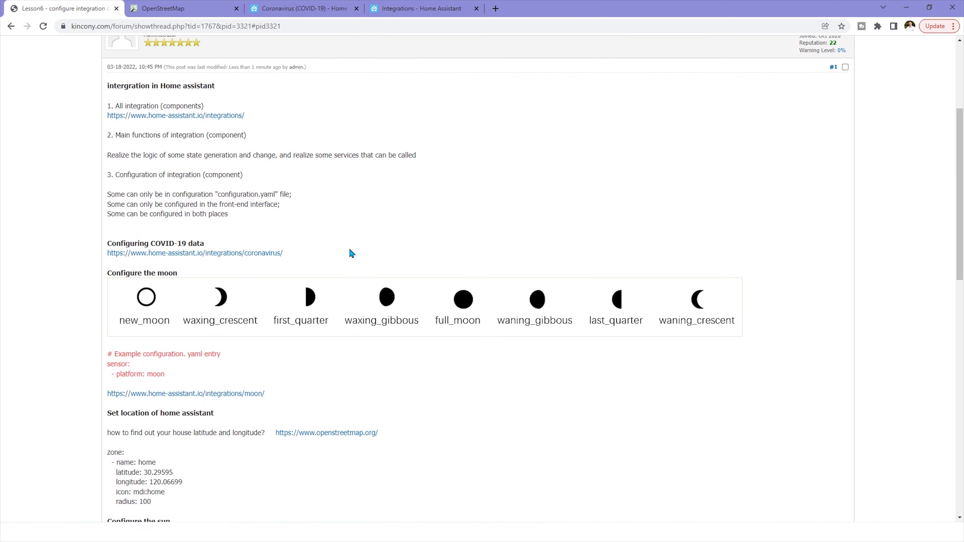